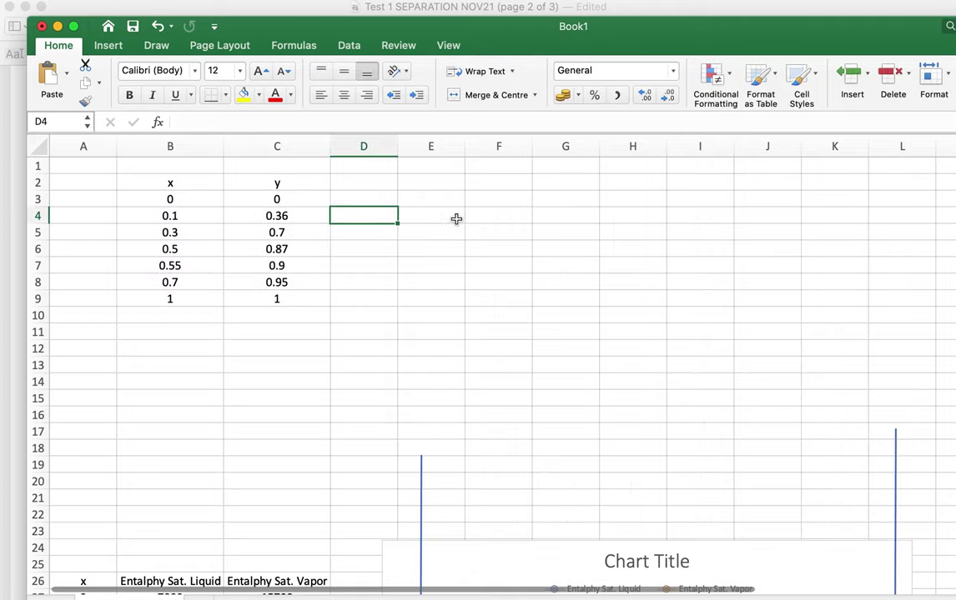
# - Delete the old enthalpy chart beside the enthalpy table
pyautogui.click(523, 566)
pyautogui.press('Delete')
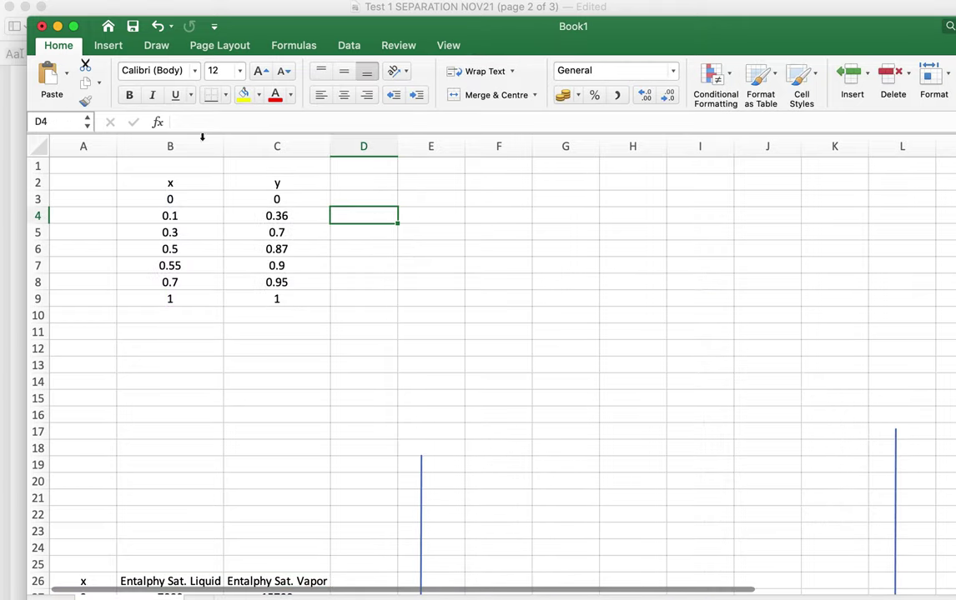
pyautogui.press('super+Tab')
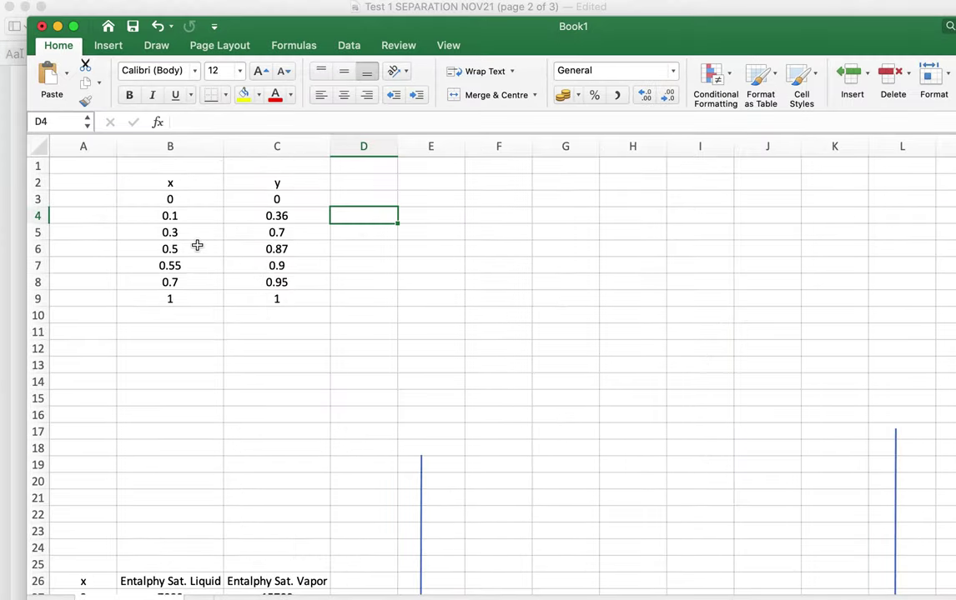
# - Insert a scatter chart with smooth lines and markers from the x and y data in B2:C9
pyautogui.click(197, 246)
pyautogui.click(225, 182)
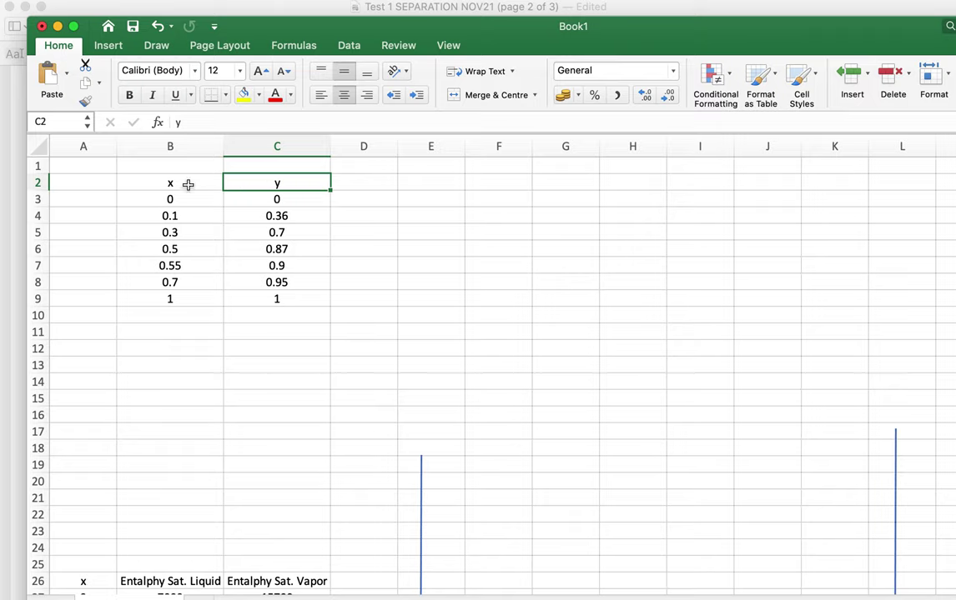
pyautogui.moveTo(189, 182); pyautogui.dragTo(270, 299)
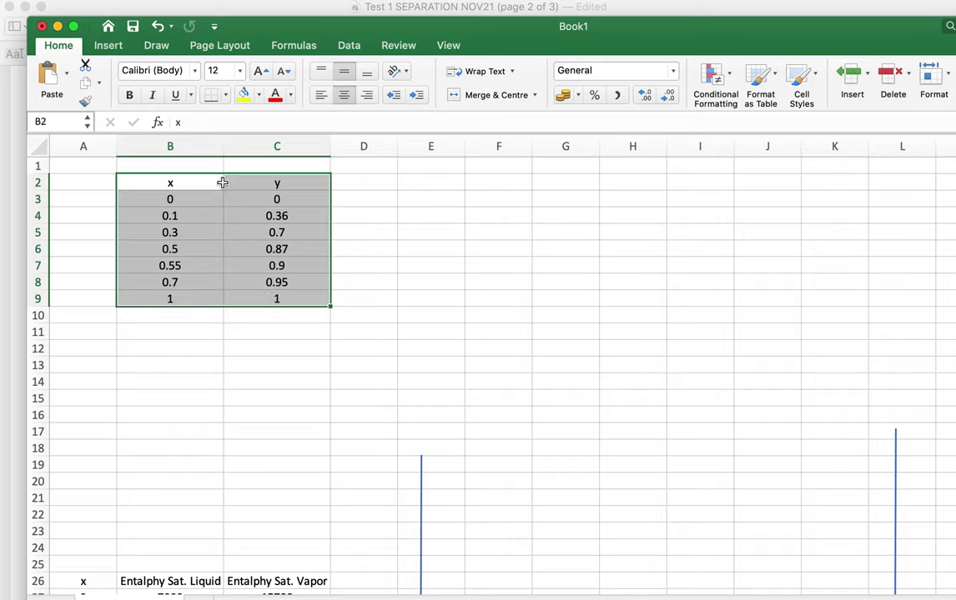
pyautogui.click(120, 52)
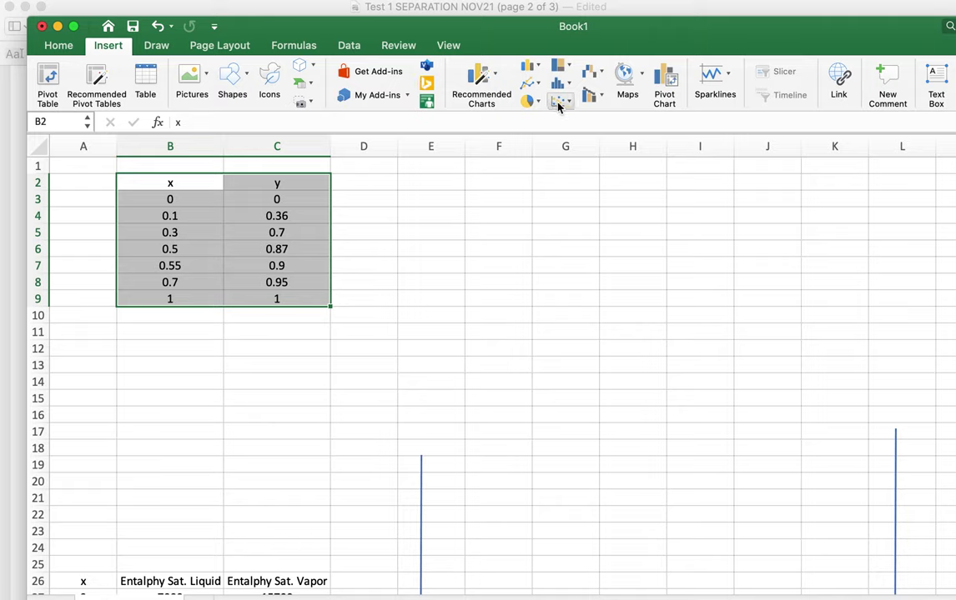
pyautogui.click(561, 103)
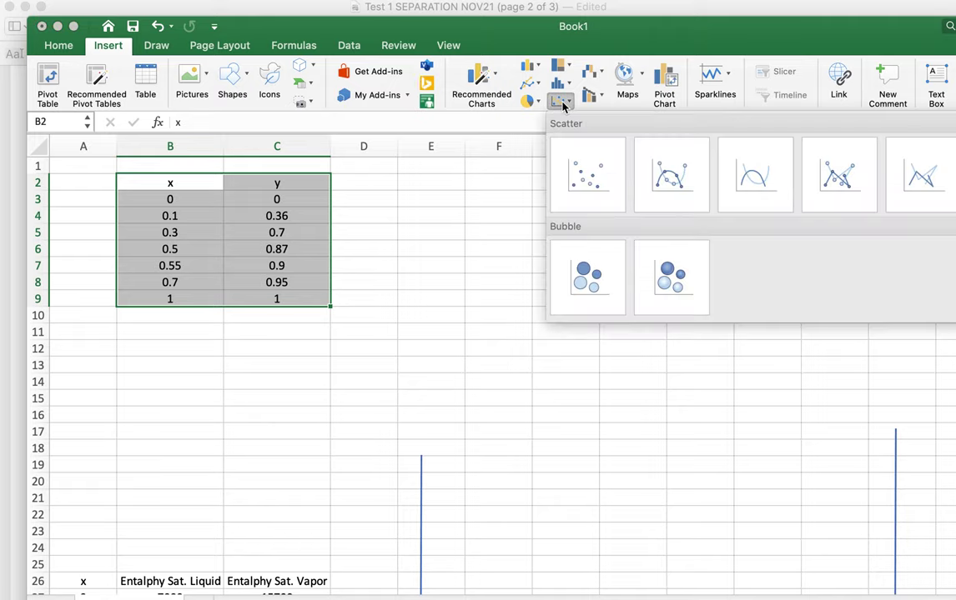
pyautogui.click(644, 177)
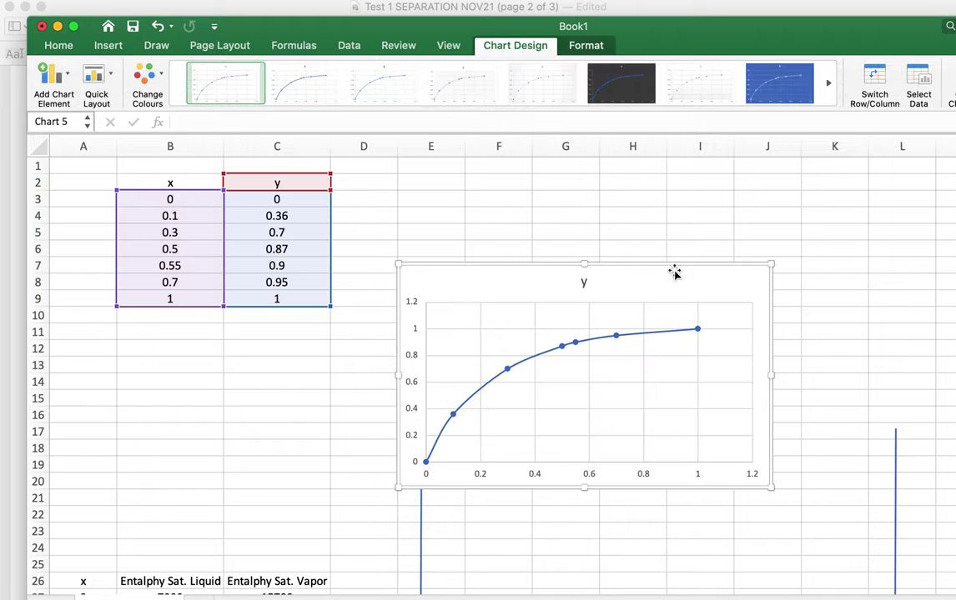
# - Resize the x–y chart to 5" high and 7" wide and position it beside its data, starting at row 1
pyautogui.moveTo(674, 271); pyautogui.dragTo(681, 198)
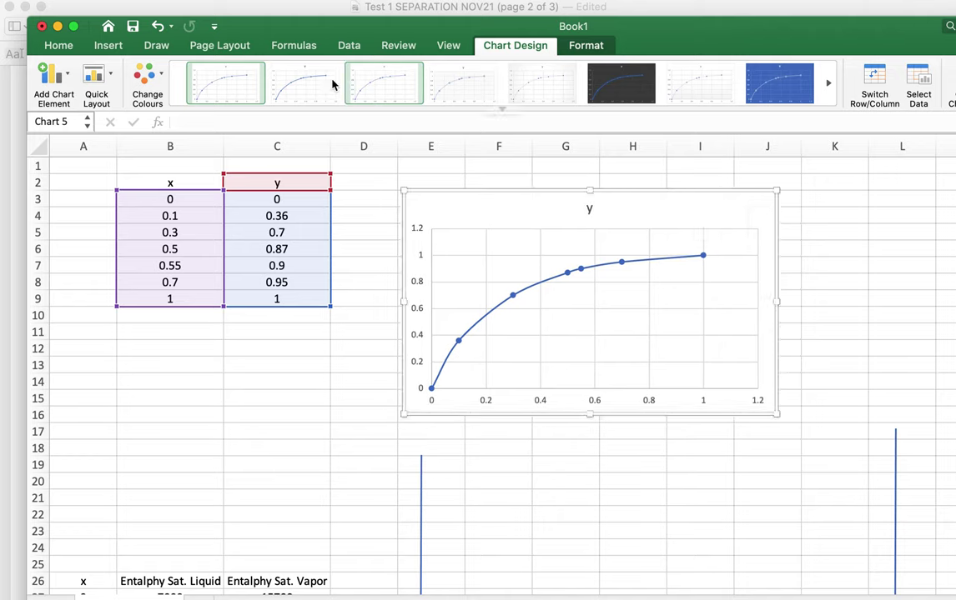
pyautogui.click(593, 44)
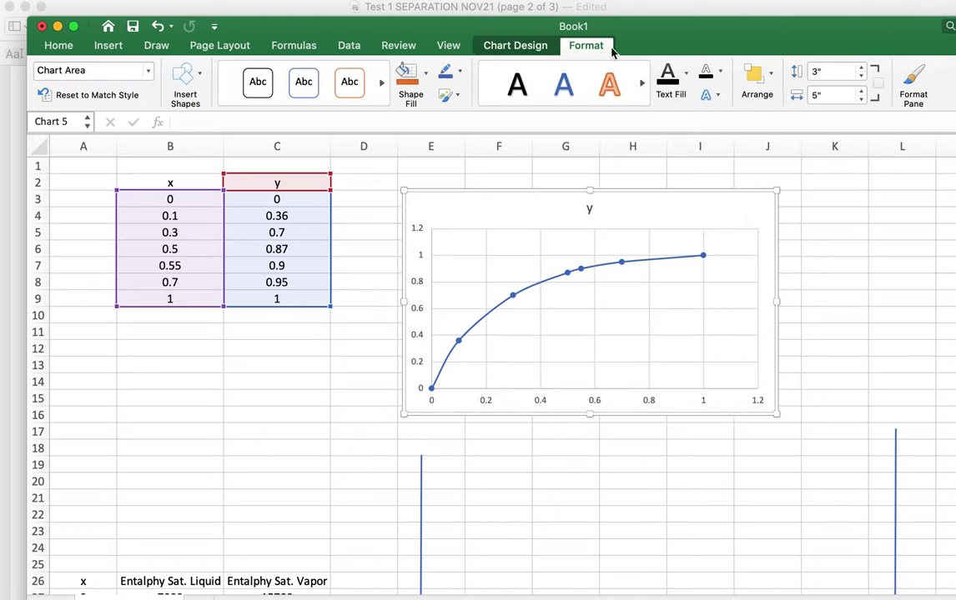
pyautogui.click(834, 75)
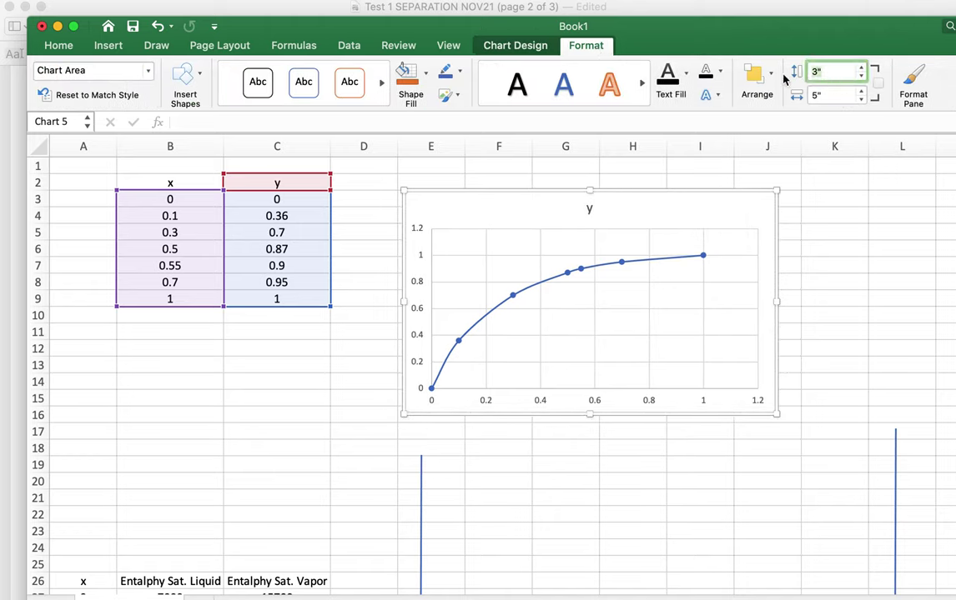
pyautogui.write('5')
pyautogui.press('Tab')
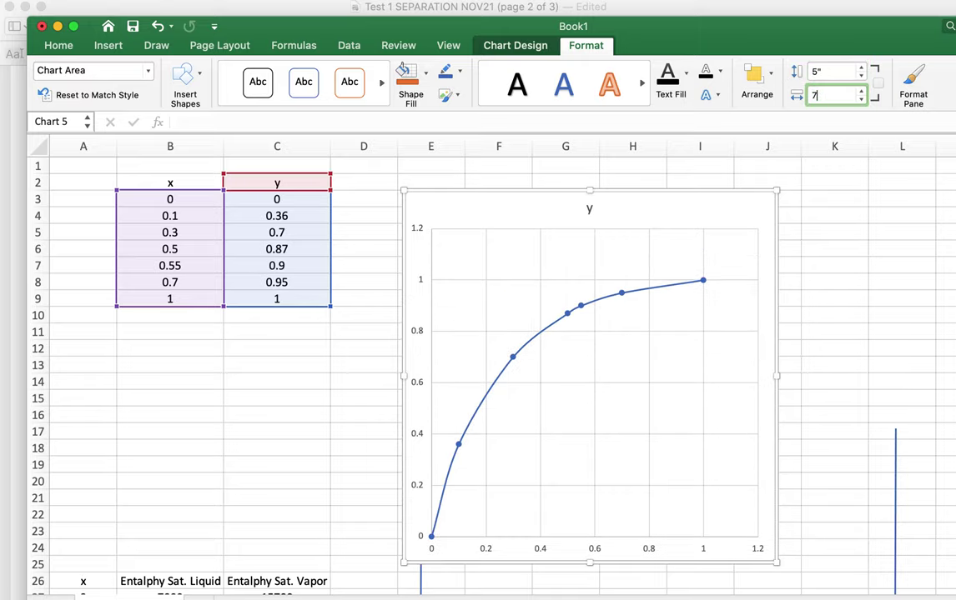
pyautogui.write('7')
pyautogui.press('Return')
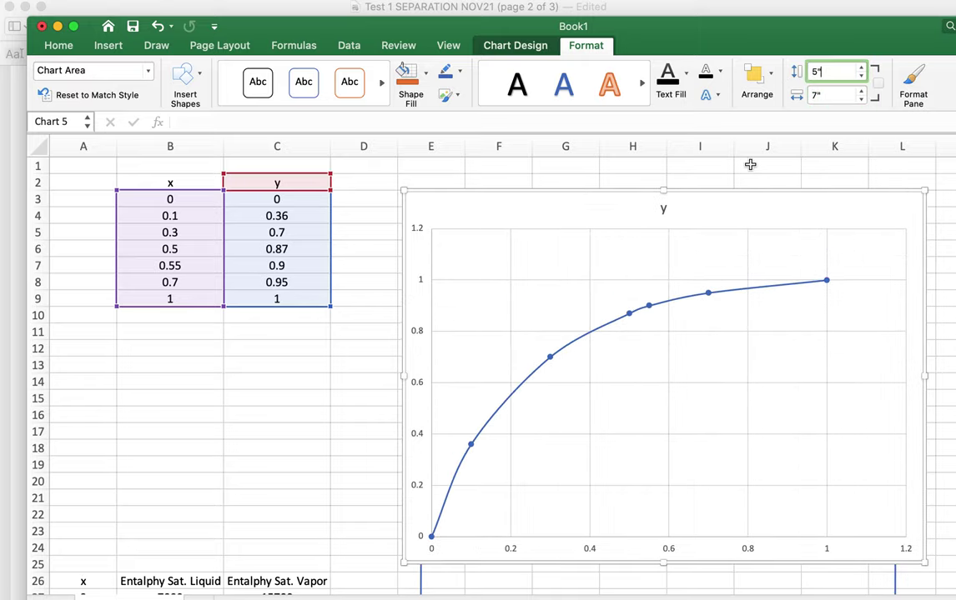
pyautogui.moveTo(715, 202); pyautogui.dragTo(706, 170)
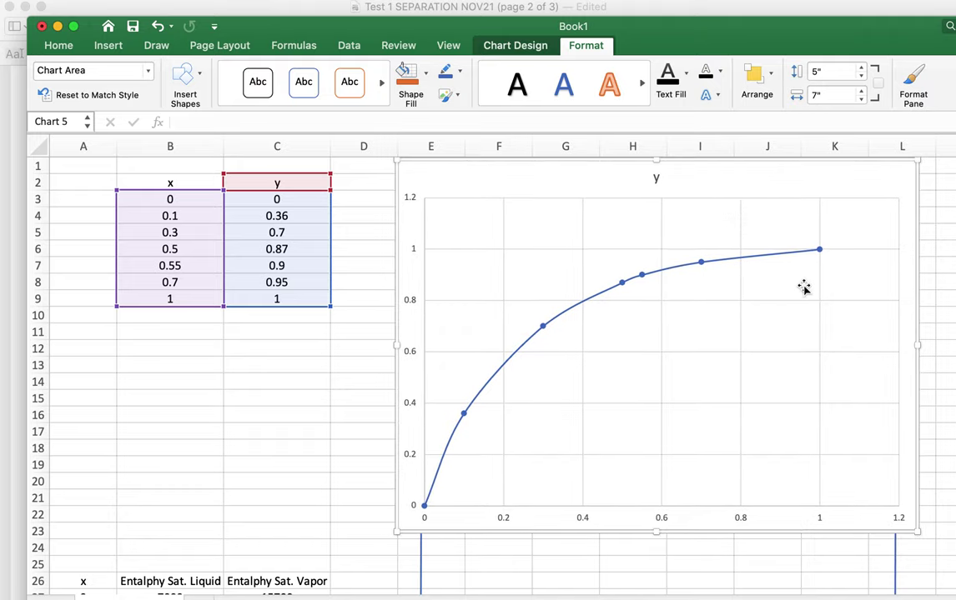
# - Move the two vertical lines out from behind the x–y chart, one to each side of it
pyautogui.moveTo(895, 564); pyautogui.dragTo(924, 527)
pyautogui.click(421, 552)
pyautogui.moveTo(422, 559); pyautogui.dragTo(332, 355)
# - Compare the enthalpy table in A26:C33 with the enthalpy concentration data in the test paper PDF
pyautogui.press('super+Tab')
pyautogui.scroll(-1, 392, 492)
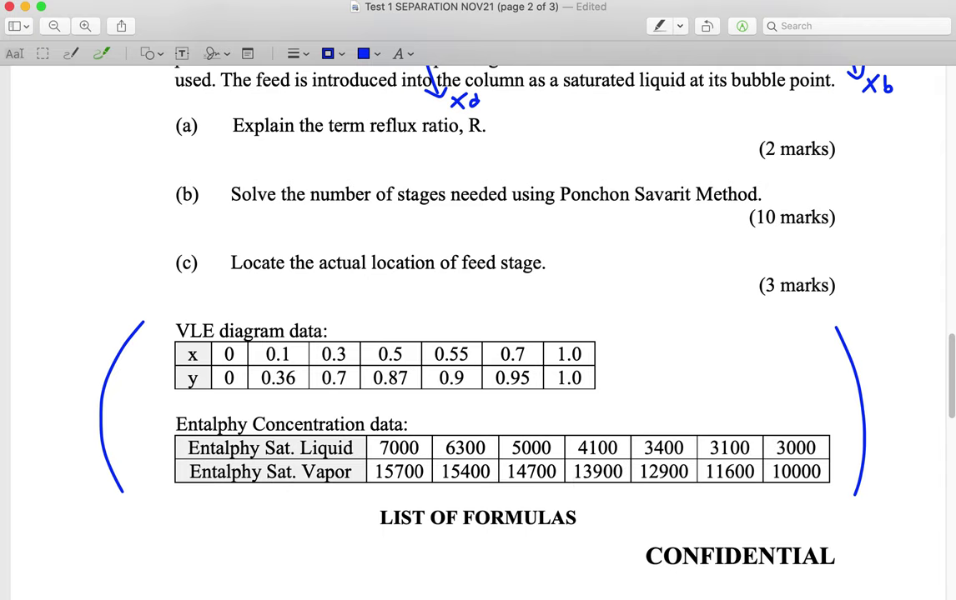
pyautogui.press('super+Tab')
pyautogui.scroll(-5, 292, 453)
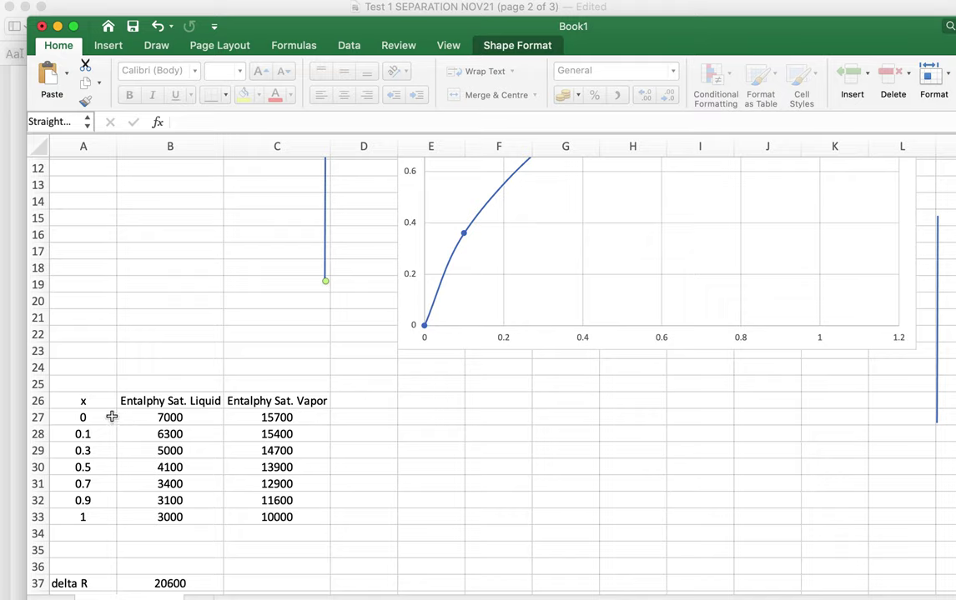
pyautogui.moveTo(101, 405); pyautogui.dragTo(96, 515)
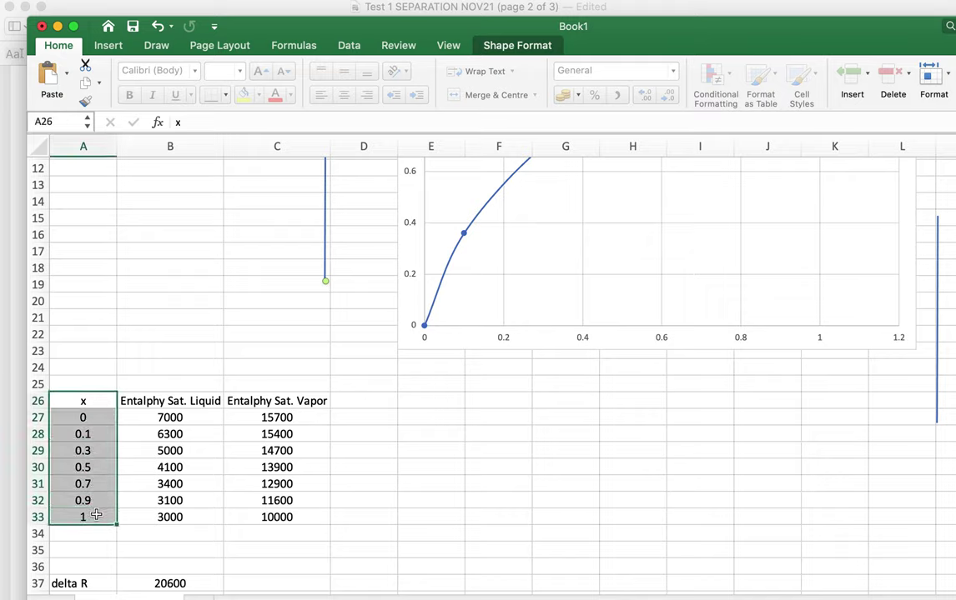
pyautogui.click(98, 404)
pyautogui.moveTo(98, 404); pyautogui.dragTo(260, 517)
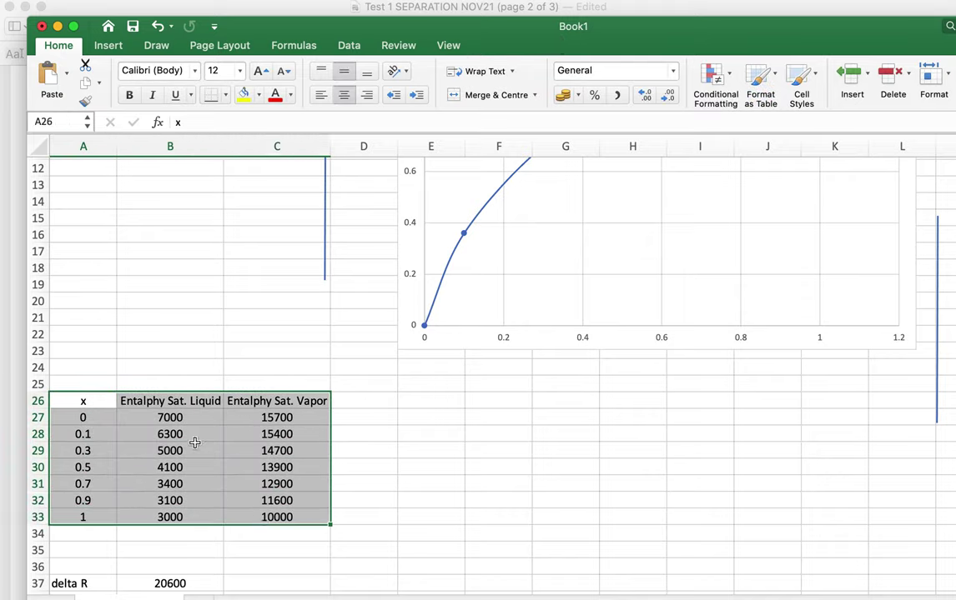
pyautogui.click(103, 402)
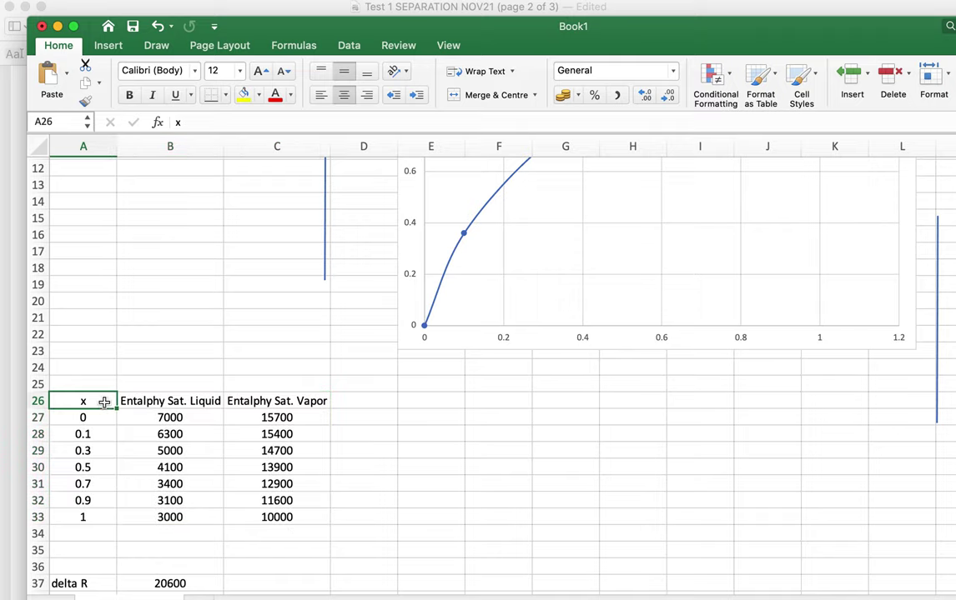
pyautogui.moveTo(103, 402); pyautogui.dragTo(267, 518)
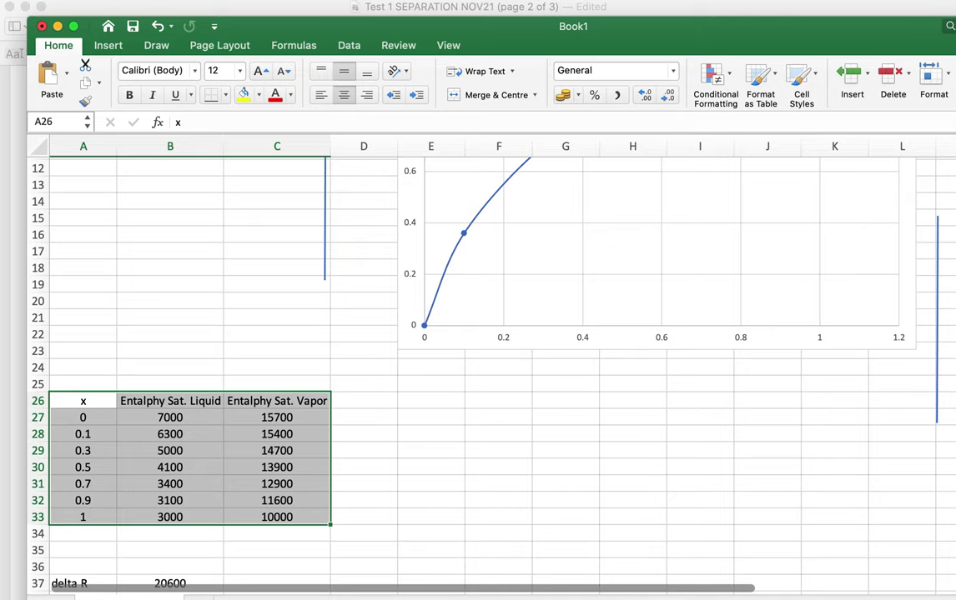
pyautogui.press('super+Tab')
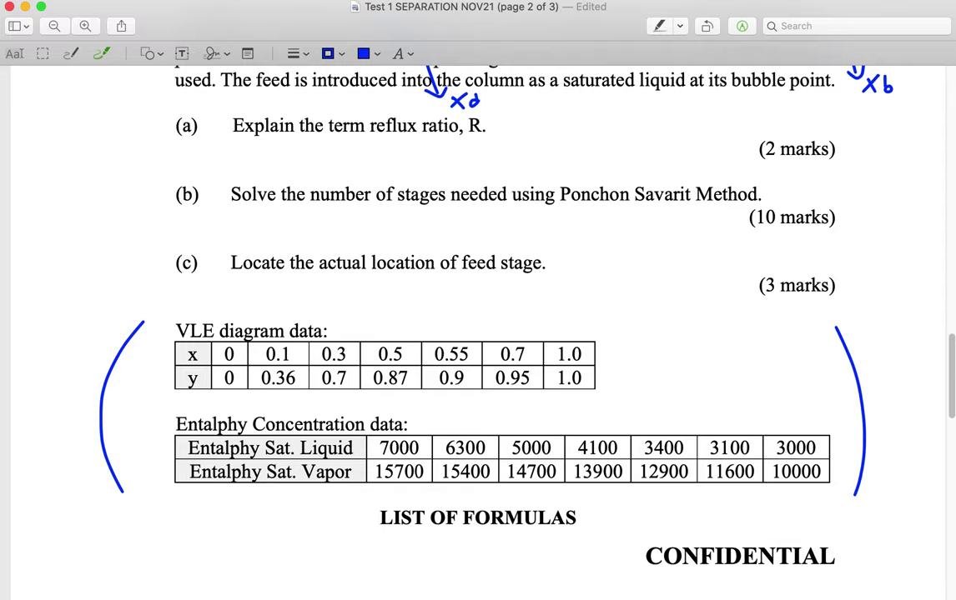
pyautogui.press('super+Tab')
pyautogui.click(332, 418)
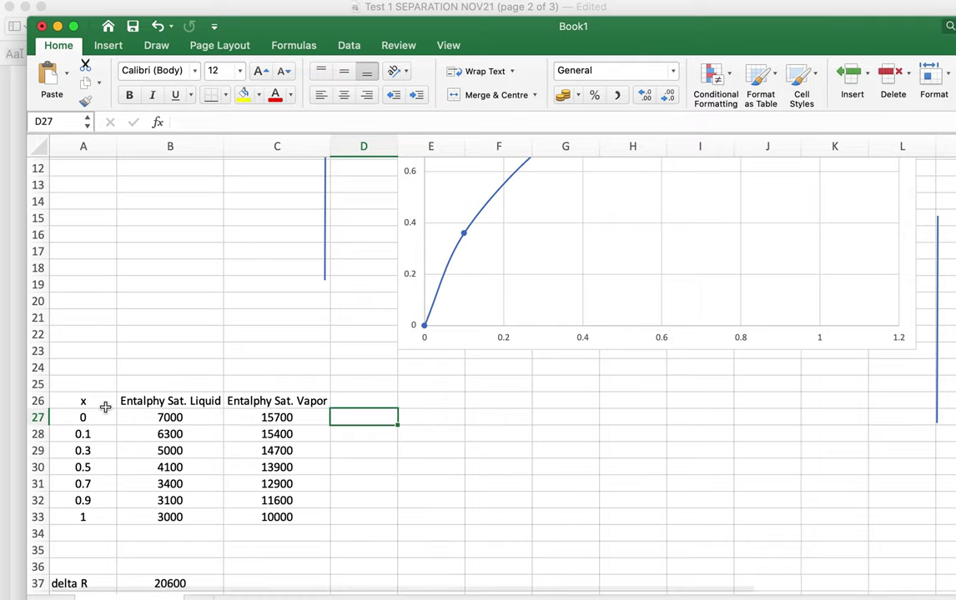
# - Insert a scatter chart with smooth lines and markers from the liquid and vapor enthalpy data in A26:C33
pyautogui.moveTo(97, 404); pyautogui.dragTo(274, 518)
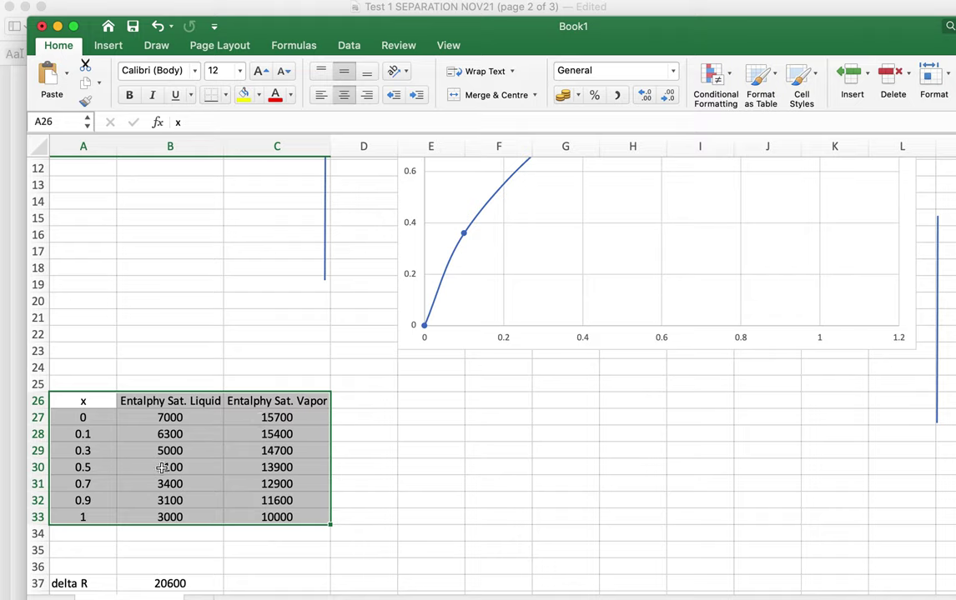
pyautogui.click(107, 47)
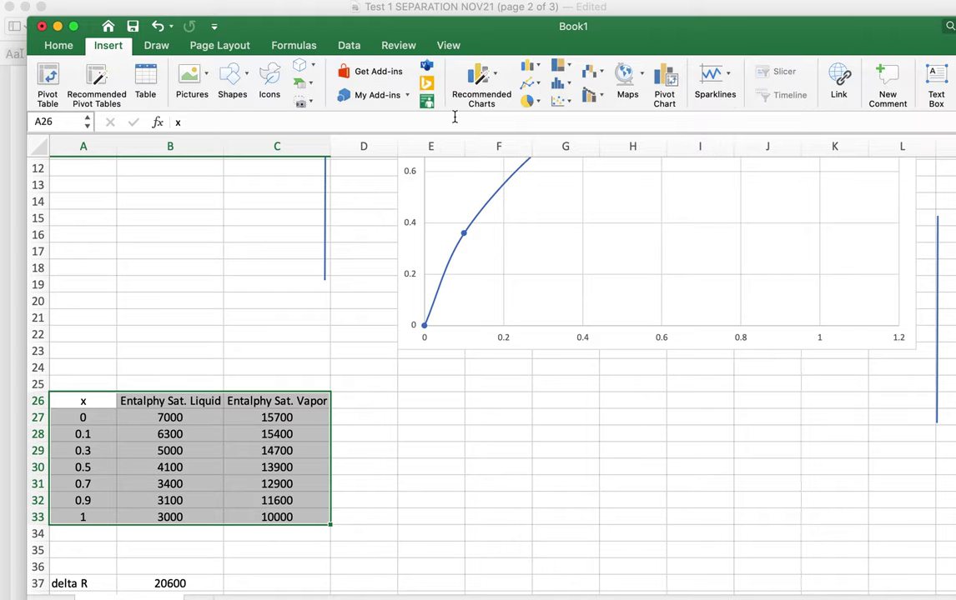
pyautogui.click(553, 102)
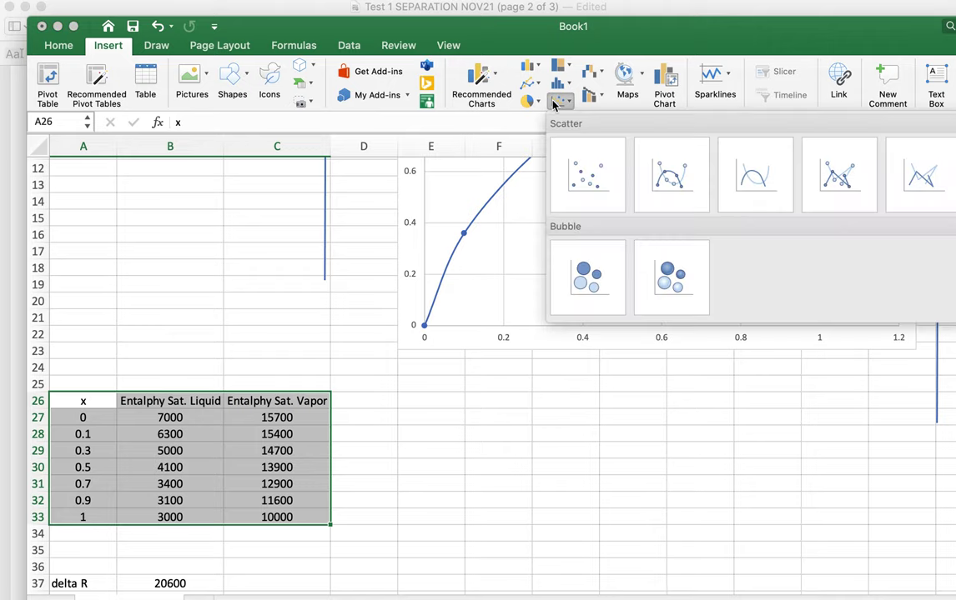
pyautogui.click(668, 195)
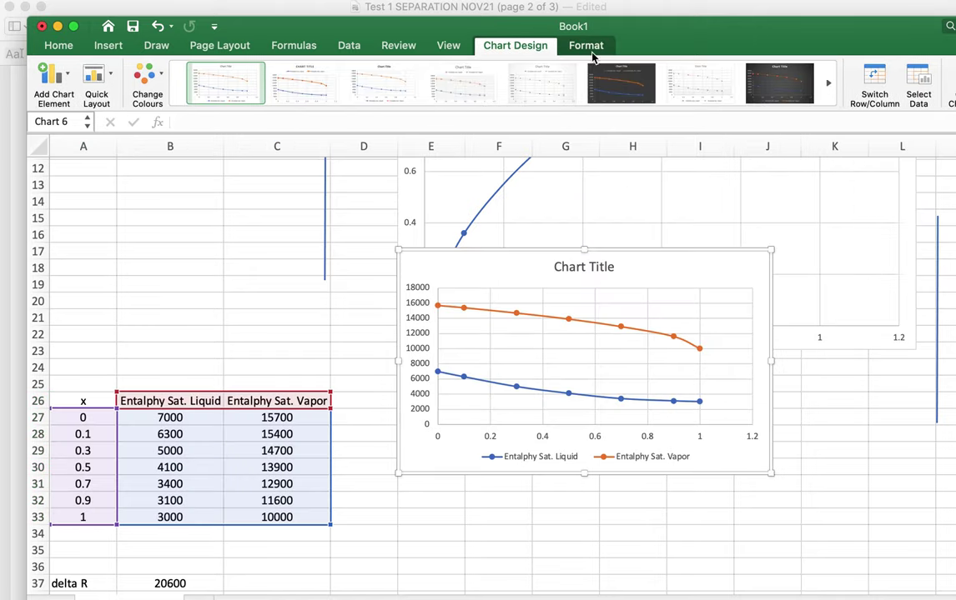
# - Set the enthalpy chart's size to 5" high and 7" wide
pyautogui.click(589, 48)
pyautogui.click(821, 71)
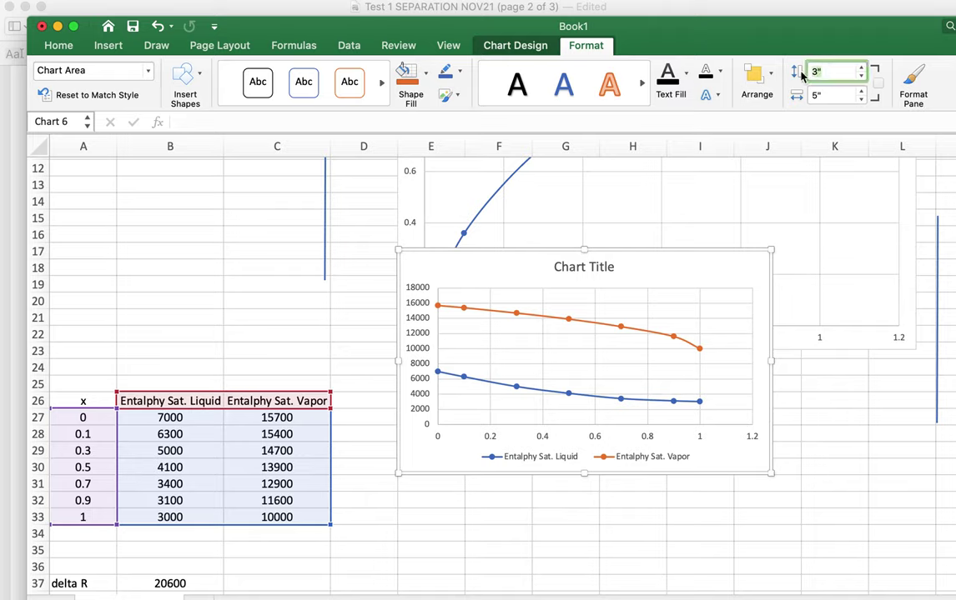
pyautogui.write('5')
pyautogui.press('Tab')
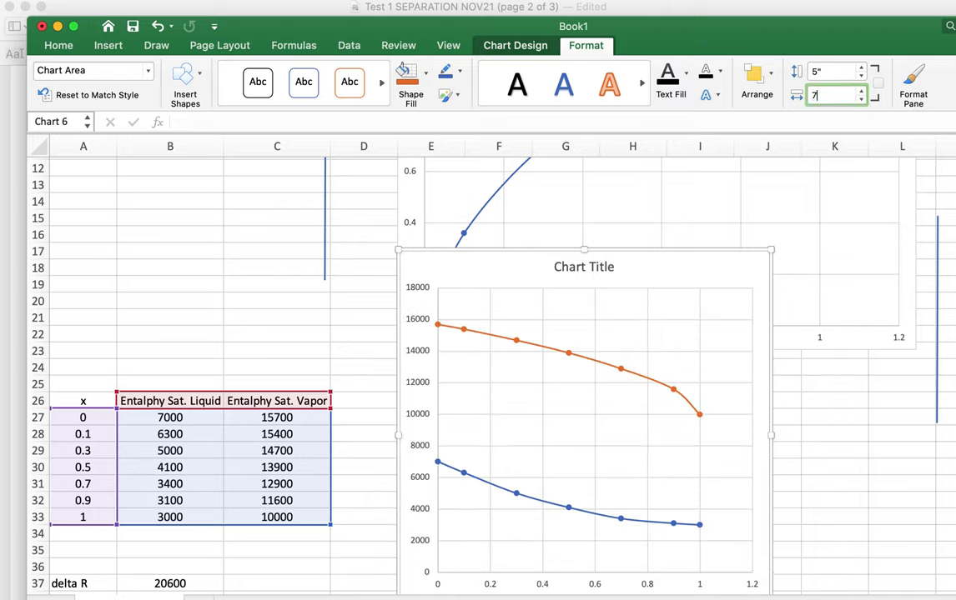
pyautogui.press('Tab')
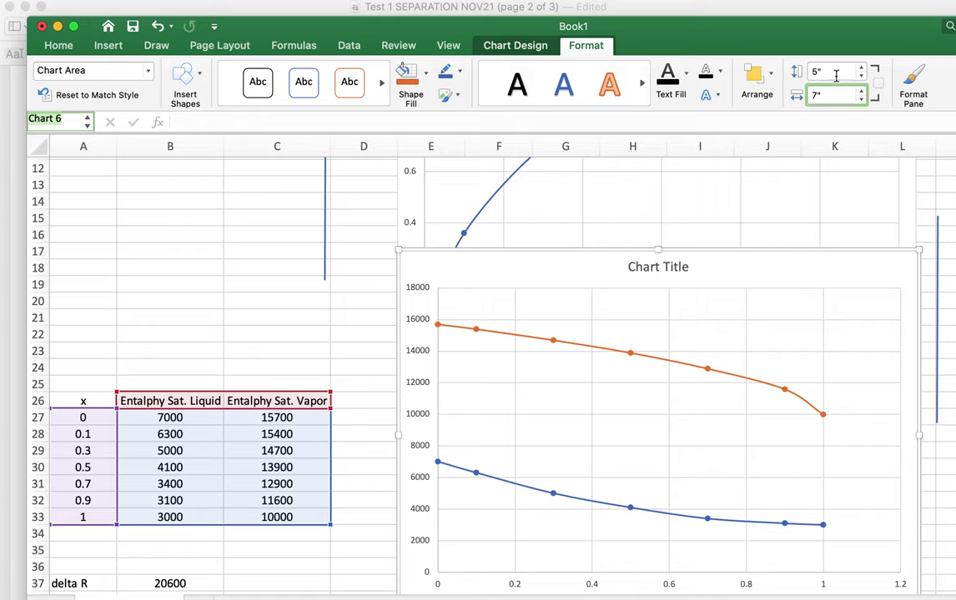
# - Position the enthalpy chart directly below the x–y chart with their side edges aligned
pyautogui.moveTo(573, 284); pyautogui.dragTo(547, 360)
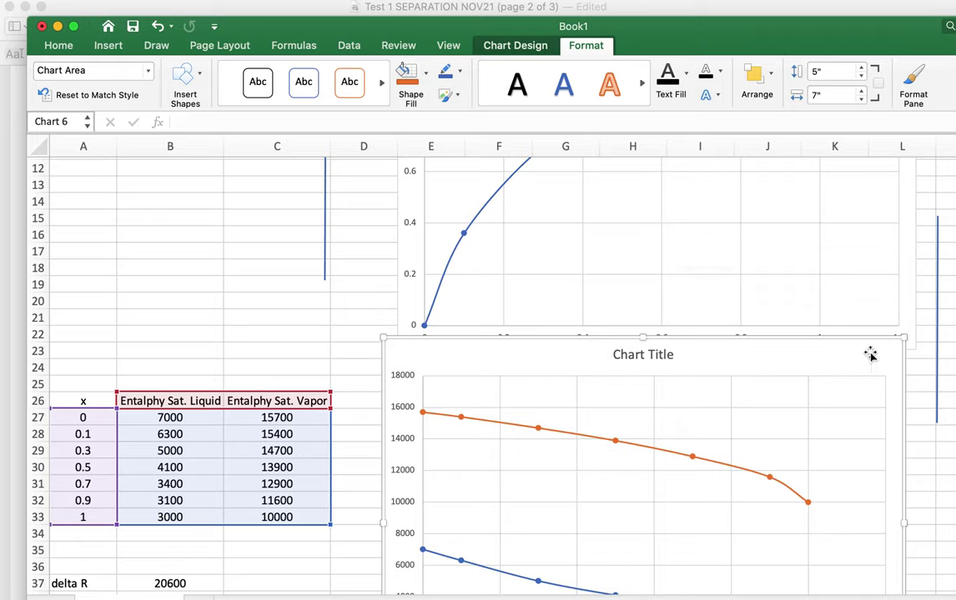
pyautogui.moveTo(868, 354); pyautogui.dragTo(880, 355)
pyautogui.moveTo(822, 350); pyautogui.dragTo(824, 374)
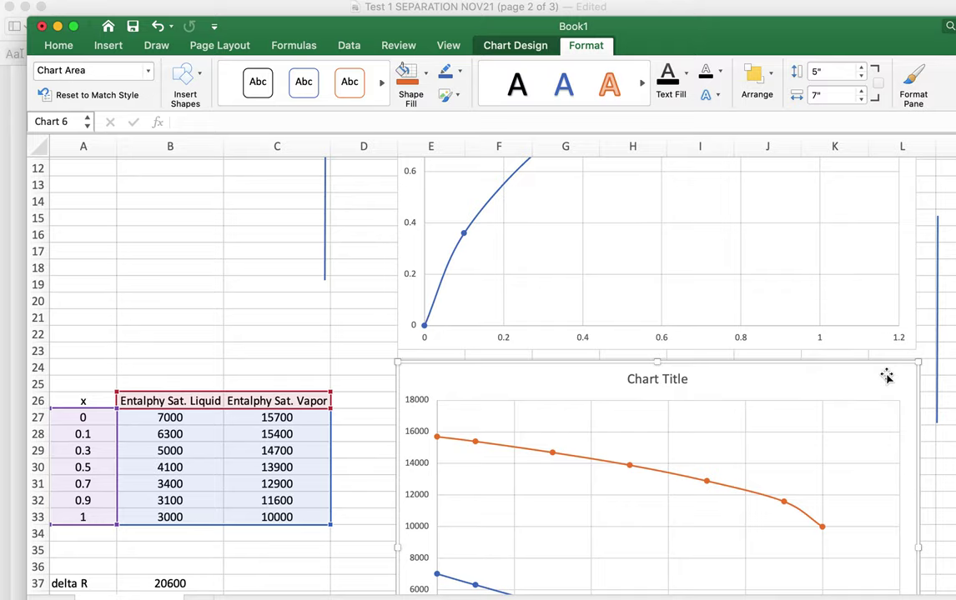
pyautogui.moveTo(882, 375); pyautogui.dragTo(877, 376)
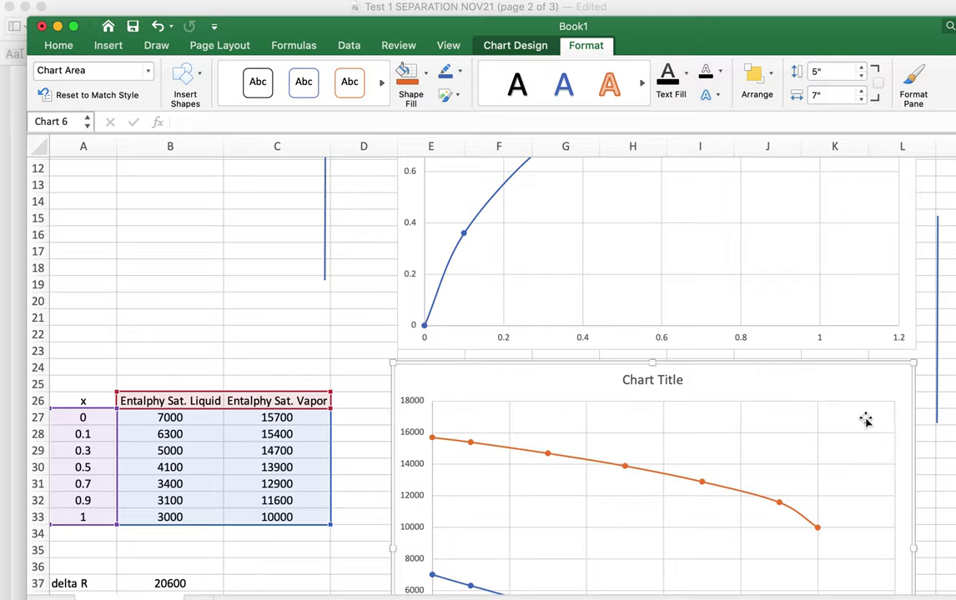
pyautogui.scroll(-4, 867, 409)
pyautogui.moveTo(894, 320); pyautogui.dragTo(894, 314)
pyautogui.scroll(-6, 894, 390)
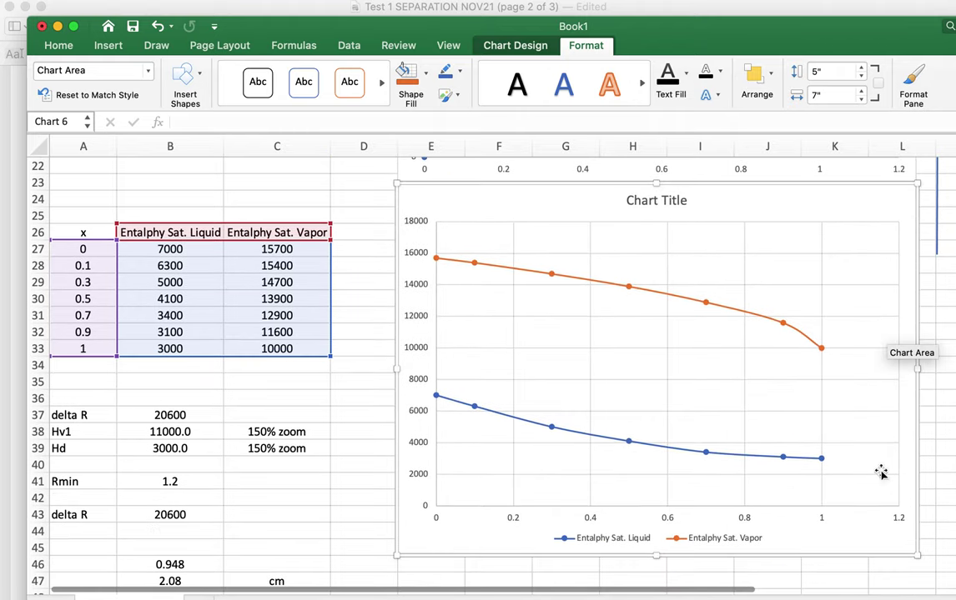
pyautogui.scroll(11, 864, 442)
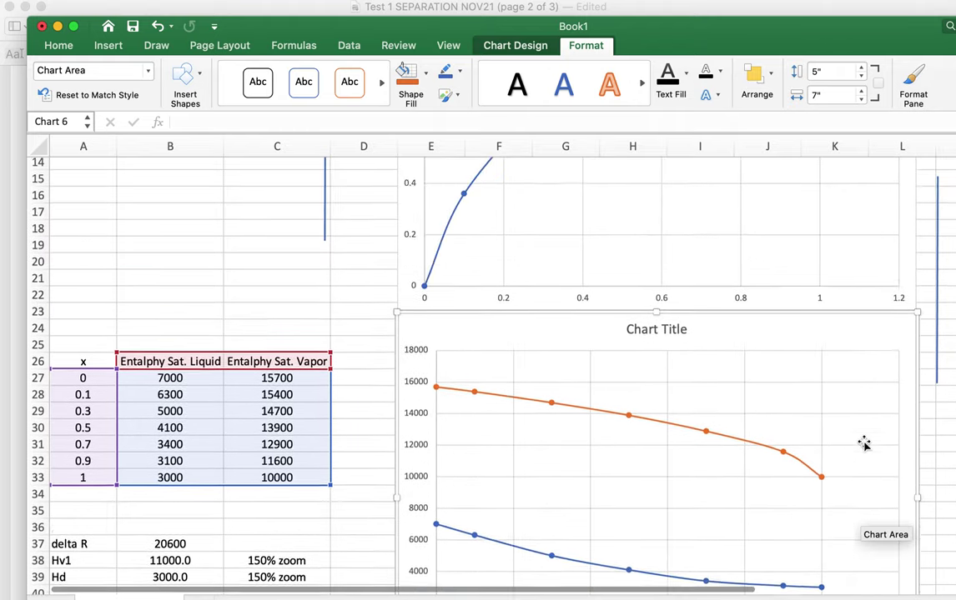
# - Delete the two leftover vertical lines on either side of the charts
pyautogui.moveTo(938, 260)
pyautogui.mouseDown()
pyautogui.moveTo(905, 255)
pyautogui.moveTo(922, 261)
pyautogui.mouseUp()
pyautogui.press('super+z')
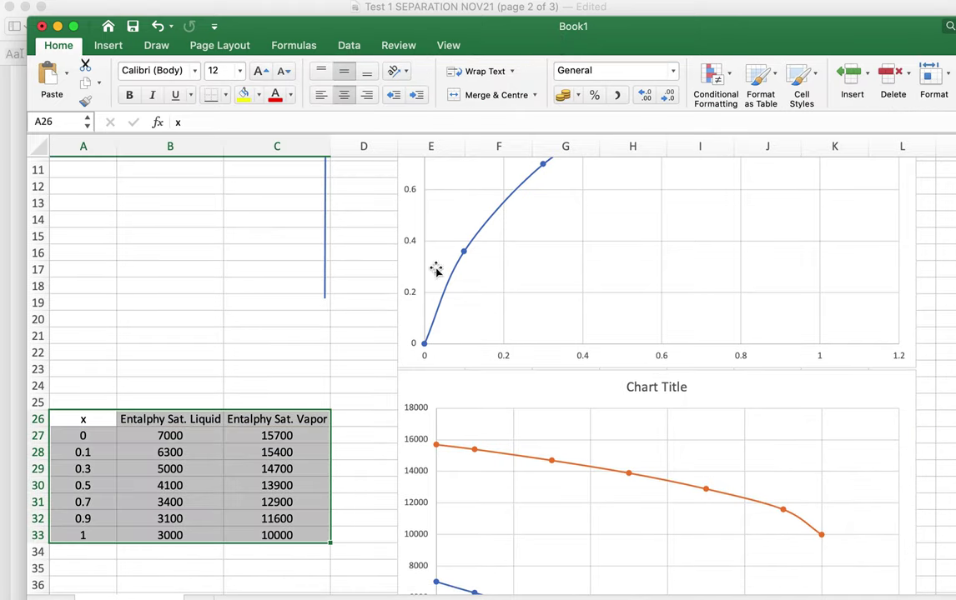
pyautogui.click(325, 244)
pyautogui.press('Delete')
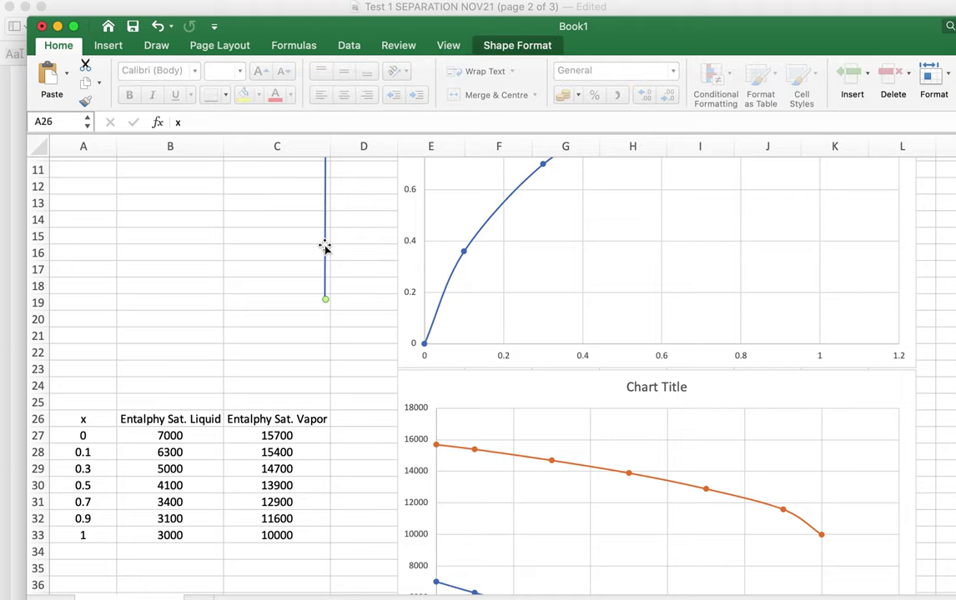
# - Draw a straight vertical line spanning both charts near their right edges
pyautogui.click(113, 47)
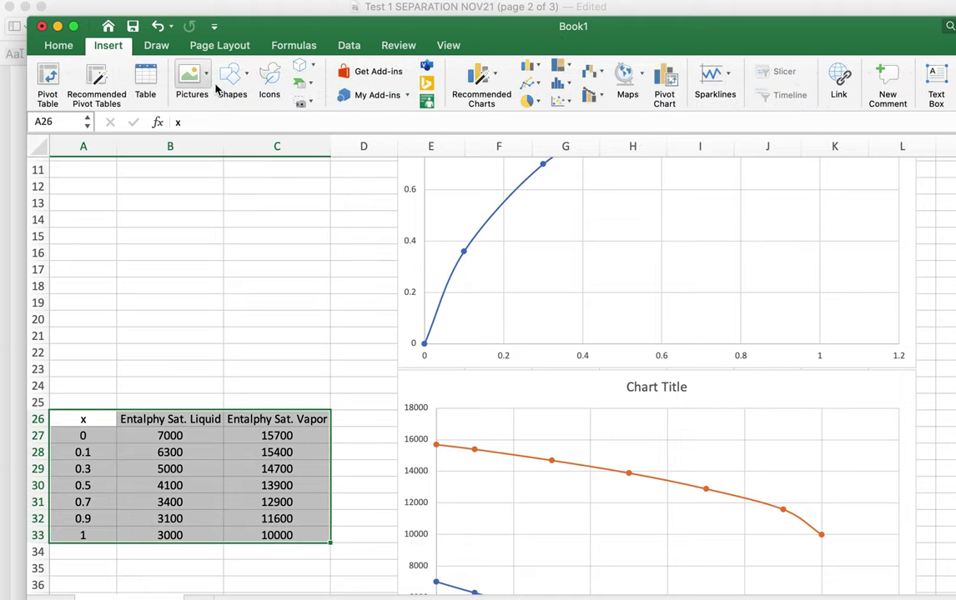
pyautogui.click(232, 83)
pyautogui.click(250, 123)
pyautogui.moveTo(905, 280); pyautogui.dragTo(907, 478)
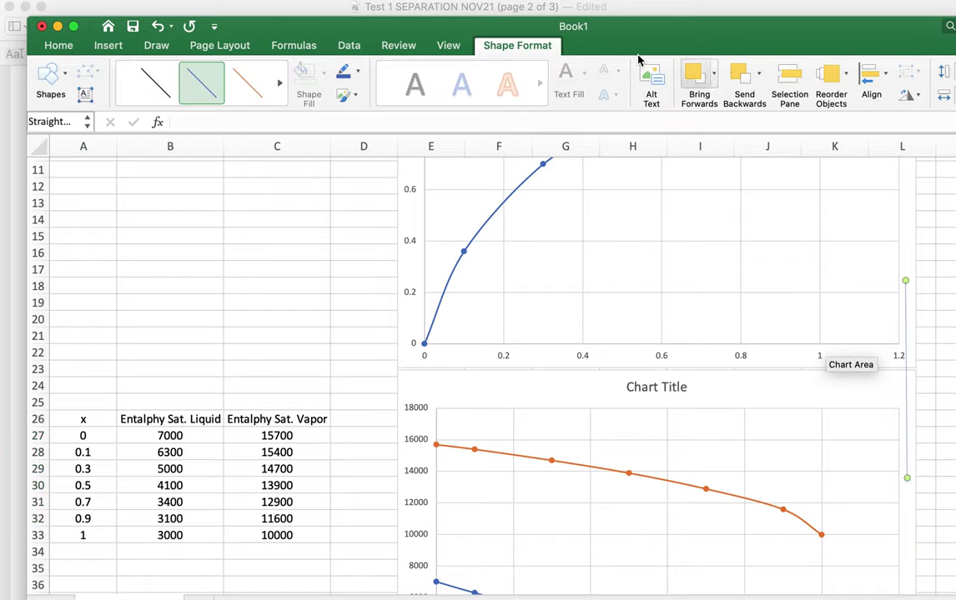
pyautogui.click(492, 47)
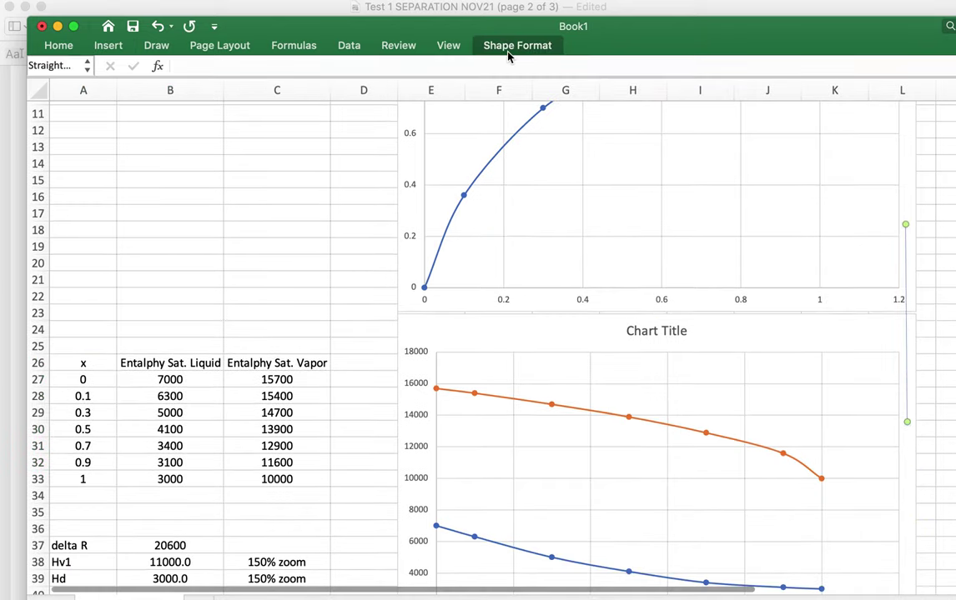
pyautogui.click(510, 48)
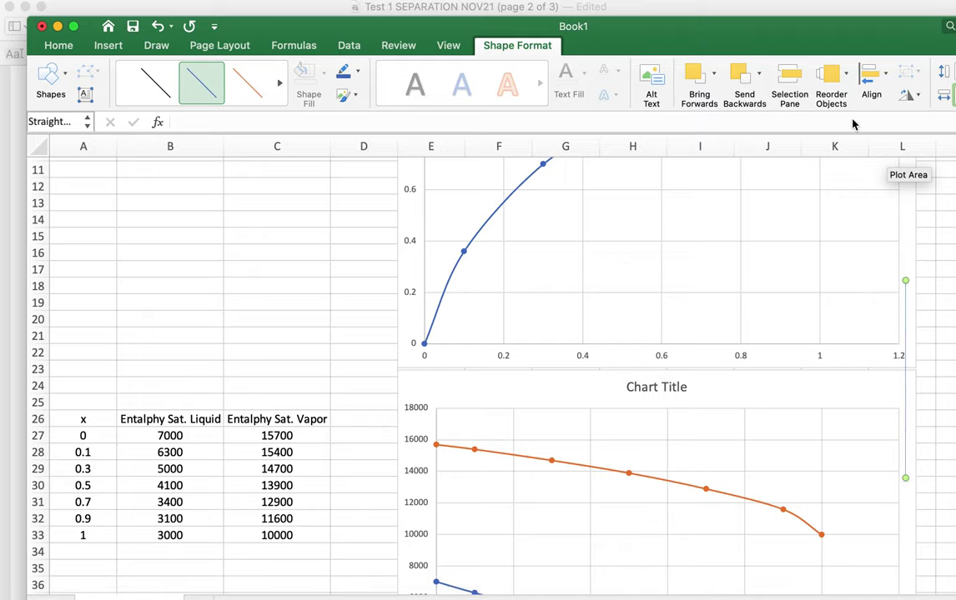
# - Set the vertical line's weight to 1 pt and align it with x = 1.2 on both charts
pyautogui.click(357, 72)
pyautogui.moveTo(492, 321)
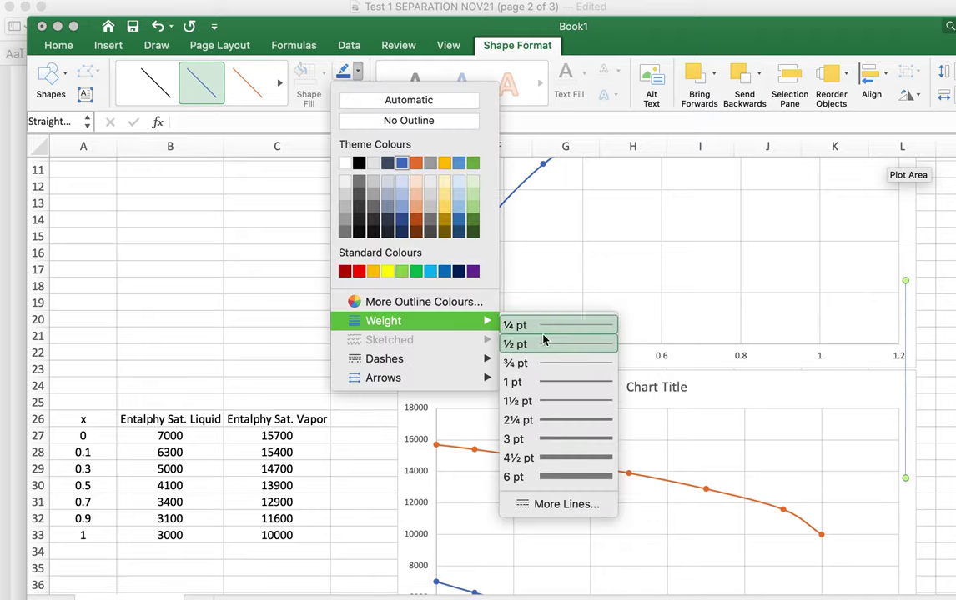
pyautogui.click(559, 384)
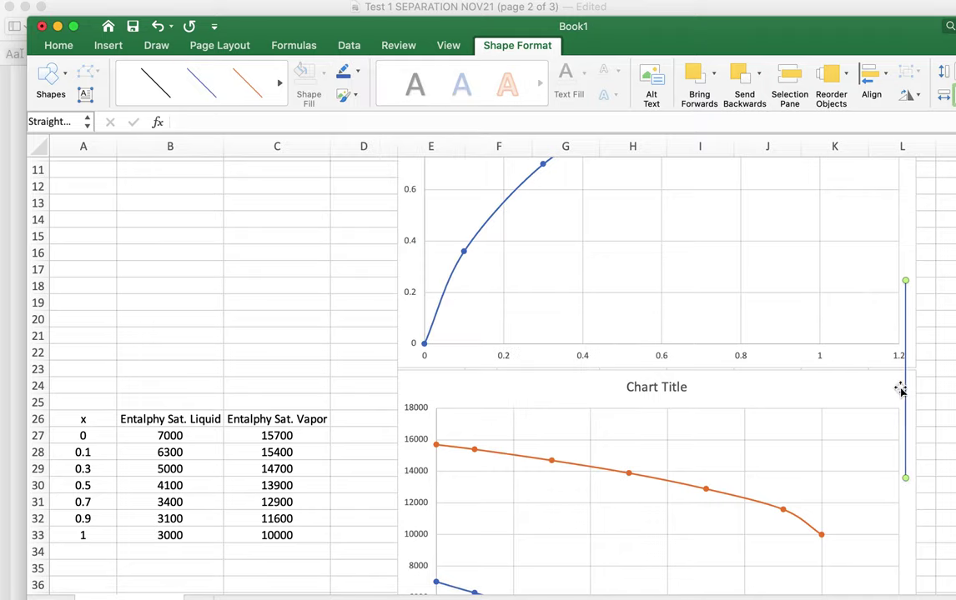
pyautogui.moveTo(904, 389); pyautogui.dragTo(899, 392)
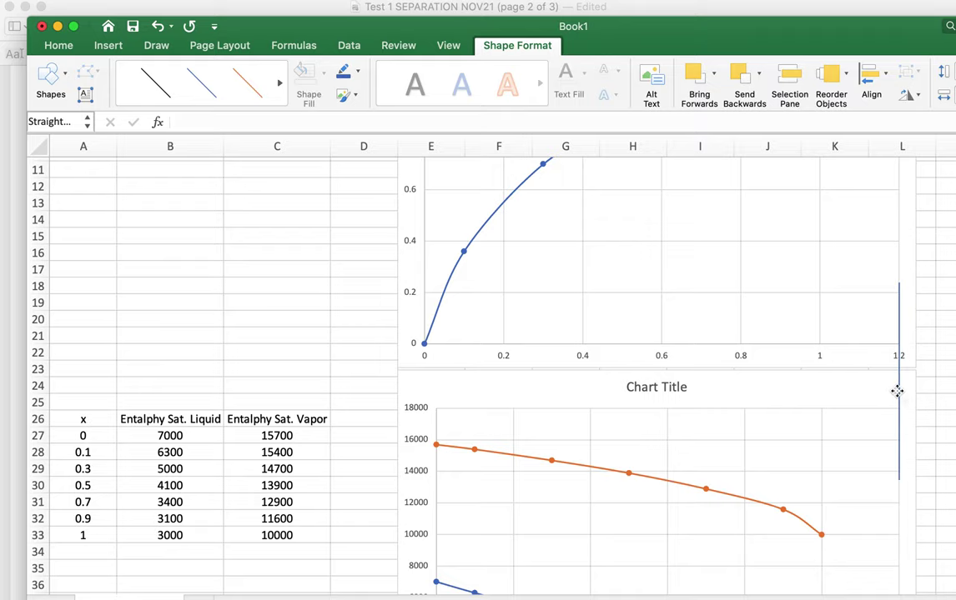
# - Place a copy of the vertical guide line at x = 0 of the x–y chart, reaching down into the enthalpy chart
pyautogui.scroll(-4, 856, 412)
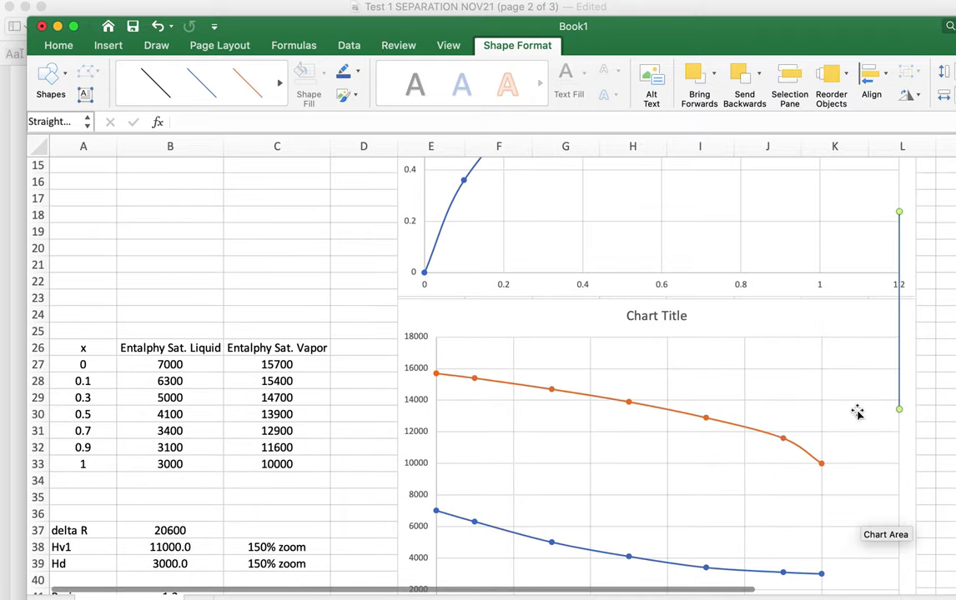
pyautogui.scroll(-8, 899, 346)
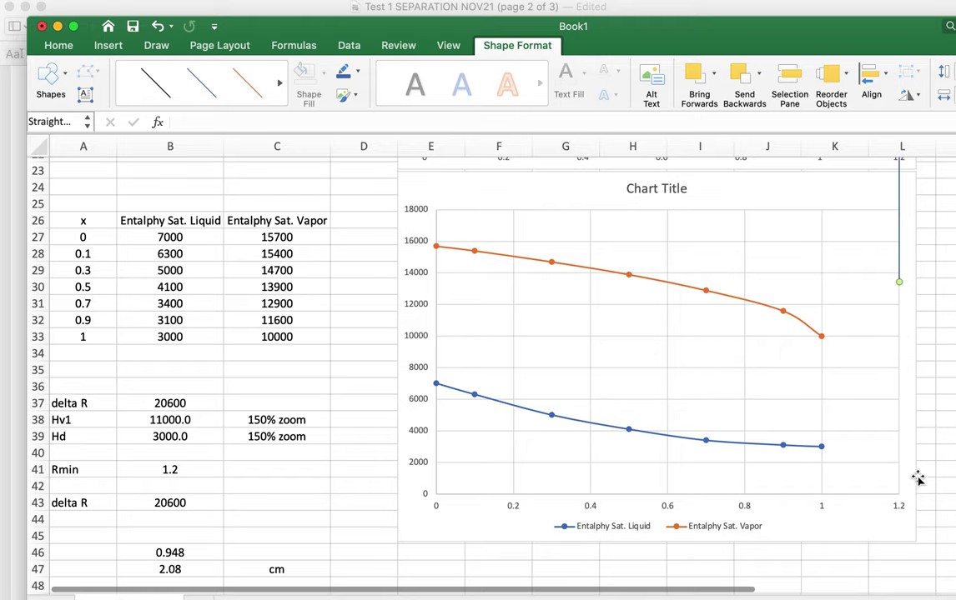
pyautogui.scroll(9, 894, 275)
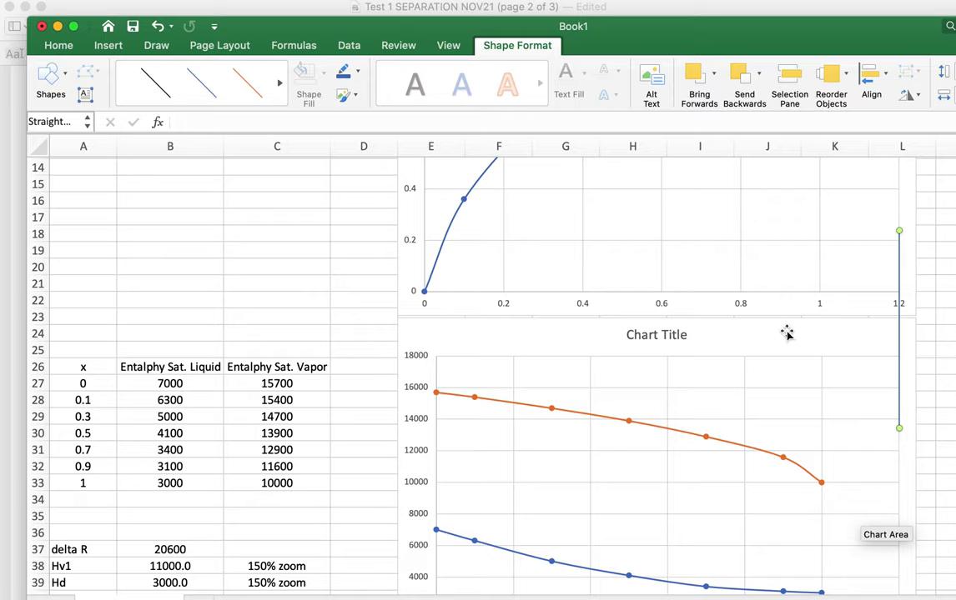
pyautogui.moveTo(899, 337); pyautogui.dragTo(425, 307)
pyautogui.scroll(-3, 509, 339)
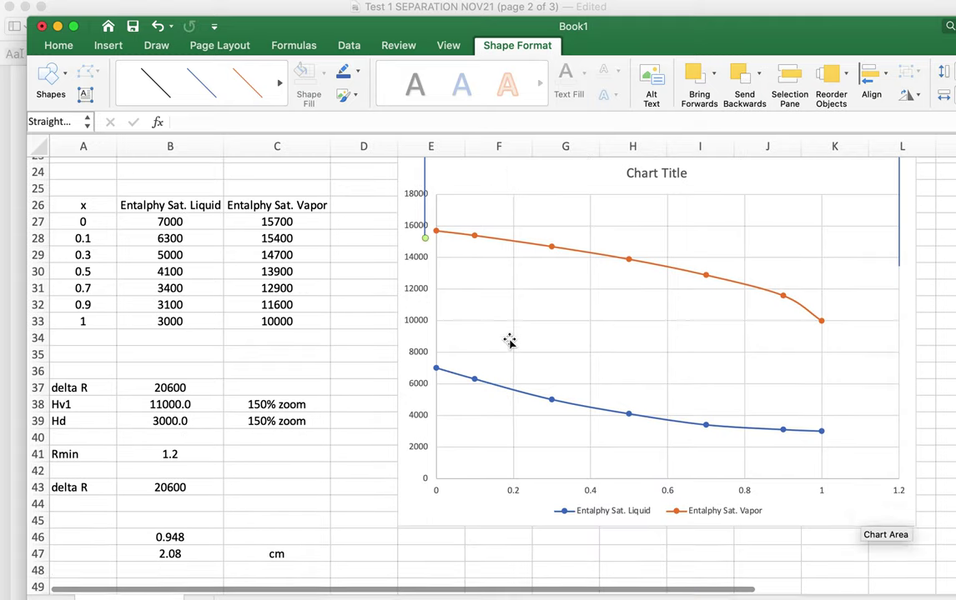
pyautogui.scroll(2, 508, 341)
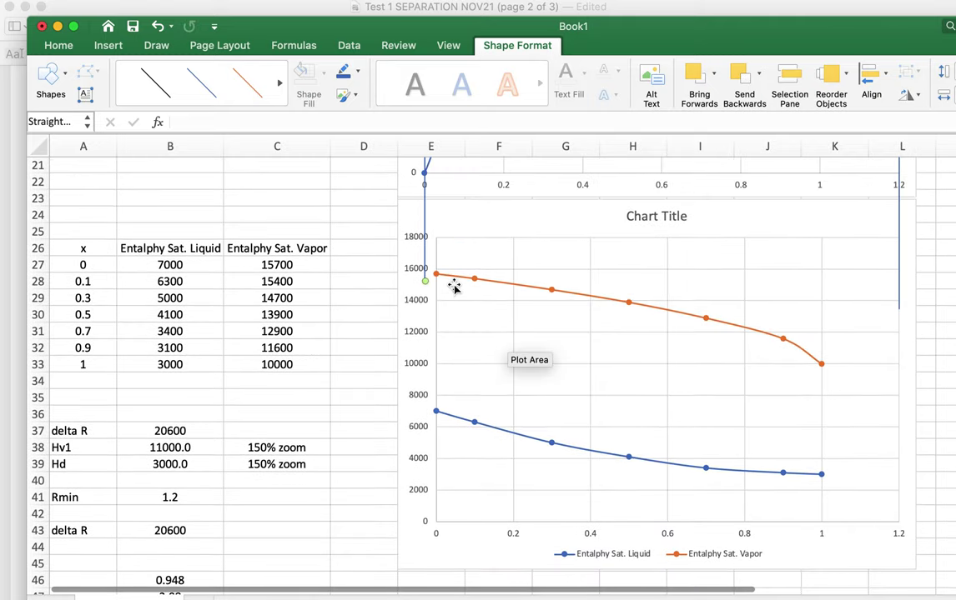
# - Widen the enthalpy chart to the left until its x = 0 axis lines up with the guide line
pyautogui.click(402, 213)
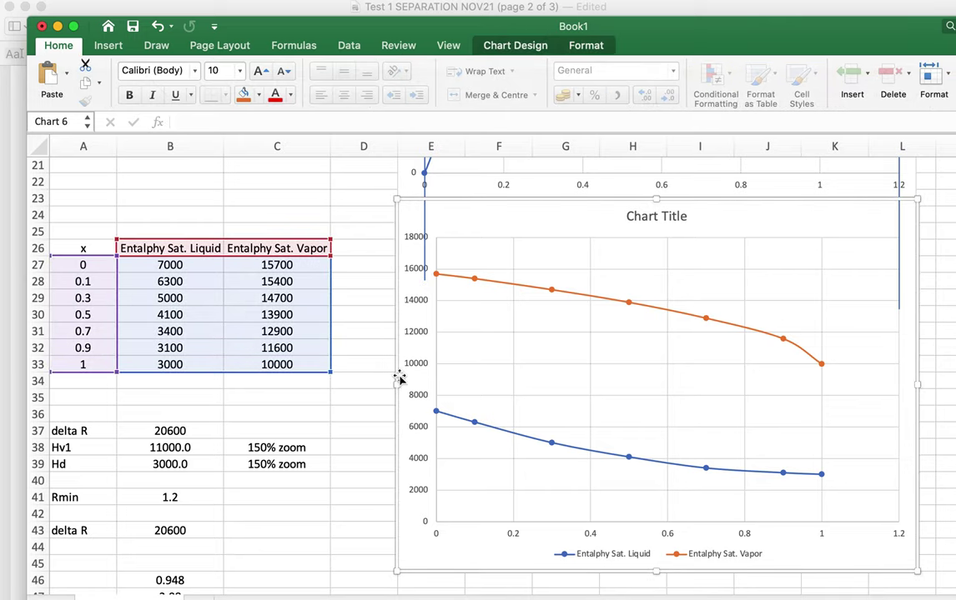
pyautogui.moveTo(395, 386); pyautogui.dragTo(387, 386)
pyautogui.scroll(3, 508, 286)
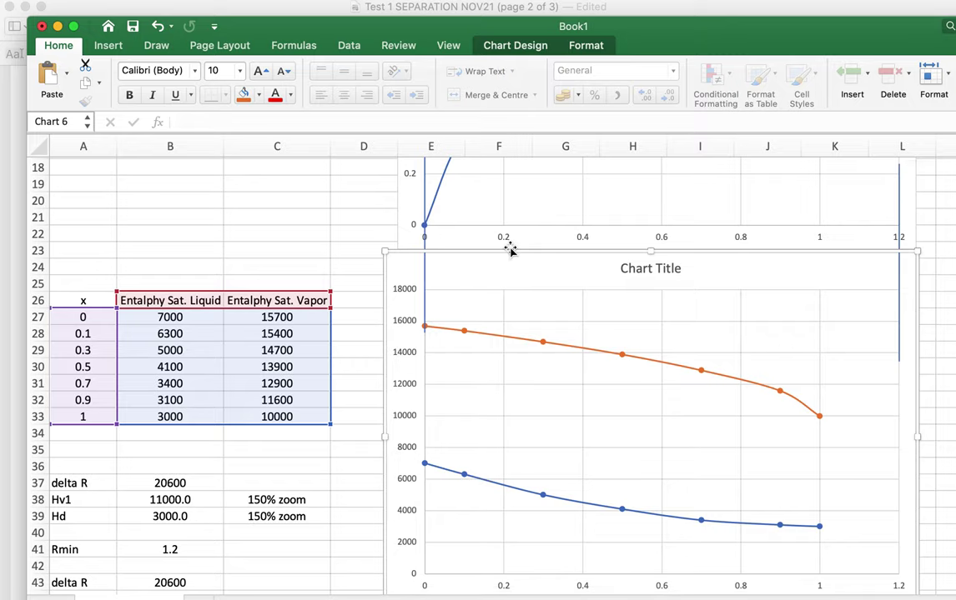
pyautogui.scroll(-10, 510, 258)
pyautogui.scroll(7, 503, 424)
pyautogui.scroll(5, 512, 230)
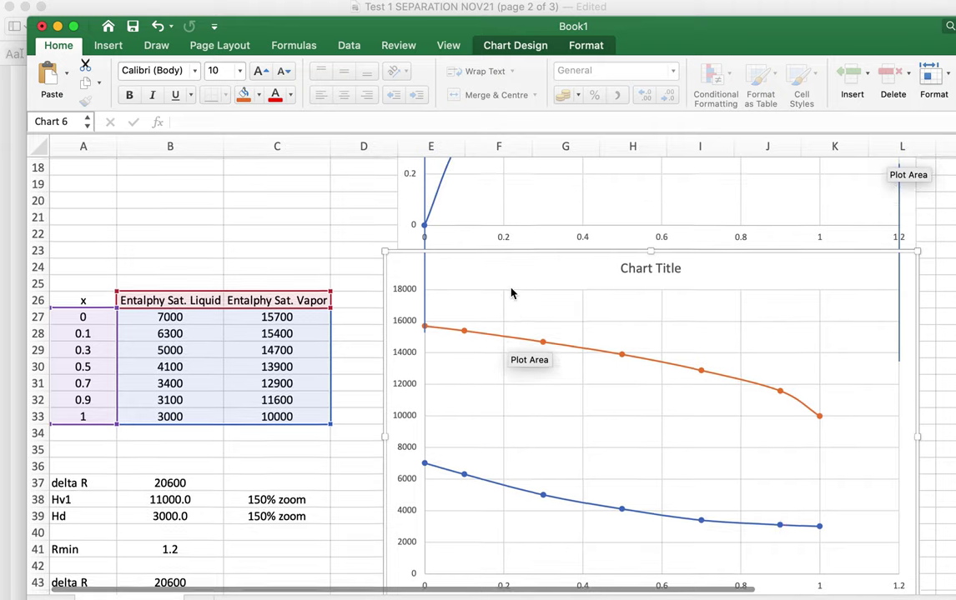
# - Delete the guide line at x = 0 and move the one at x = 1.2 just outside the charts' right edge
pyautogui.click(425, 302)
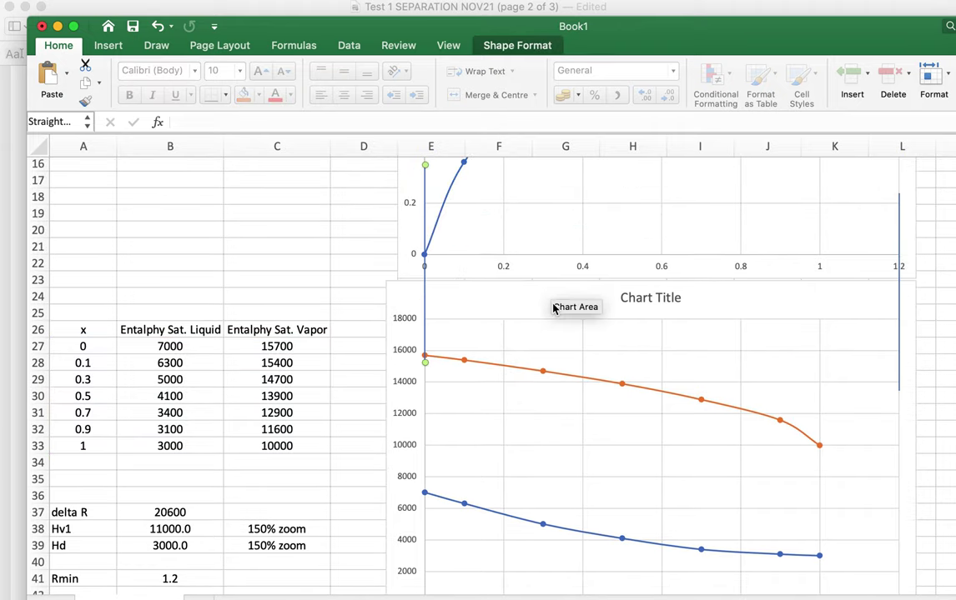
pyautogui.press('Delete')
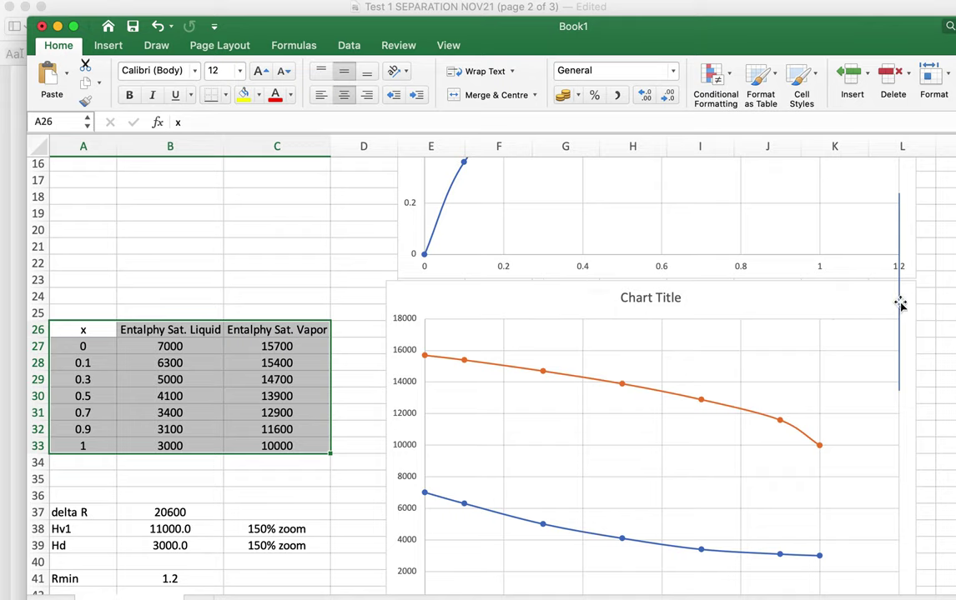
pyautogui.moveTo(900, 304); pyautogui.dragTo(922, 302)
pyautogui.scroll(3, 860, 361)
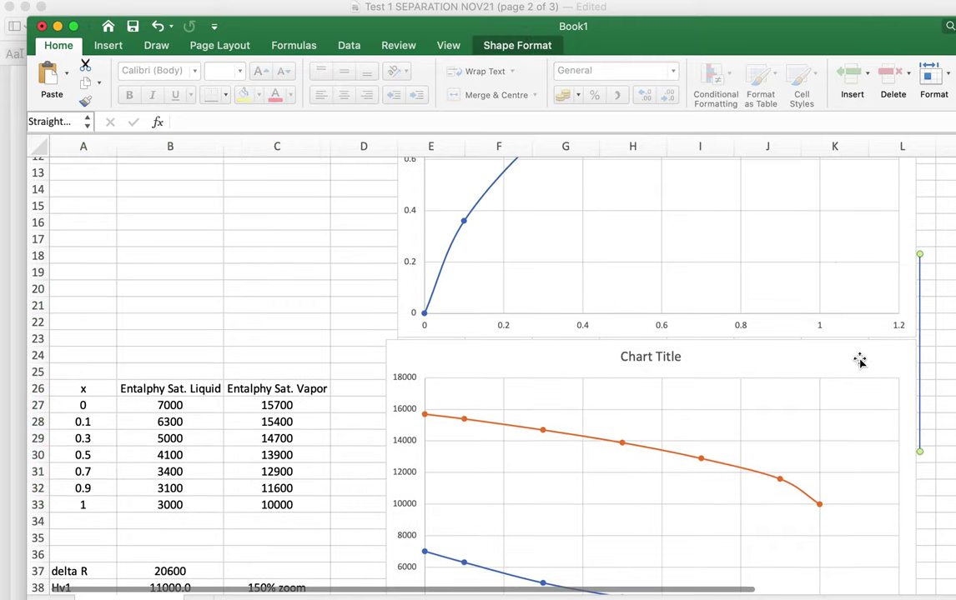
pyautogui.scroll(8, 630, 386)
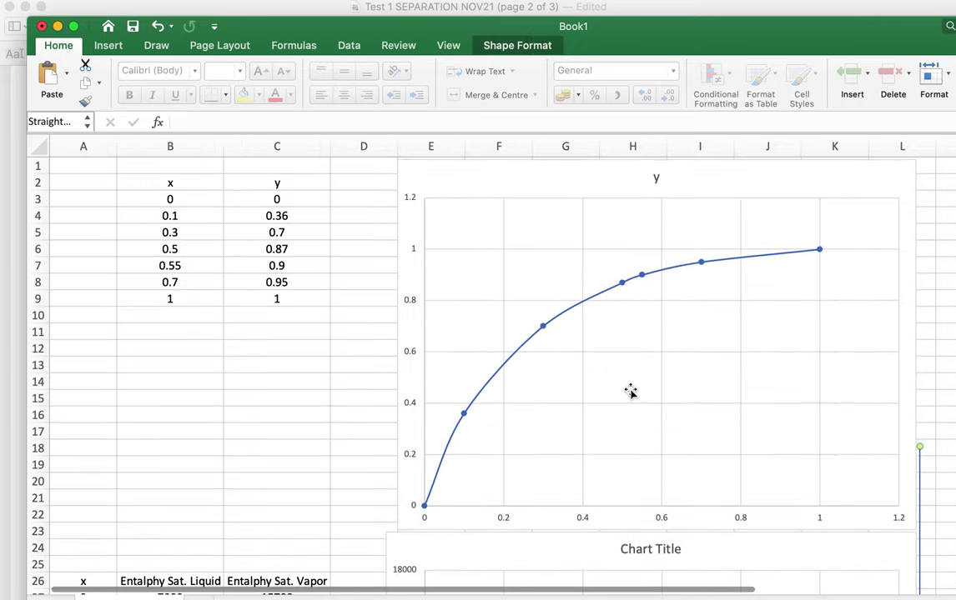
pyautogui.scroll(-12, 630, 390)
pyautogui.scroll(10, 631, 392)
# - Apply the fourth chart style, with minor gridlines and ringed markers, to the x–y chart
pyautogui.click(505, 170)
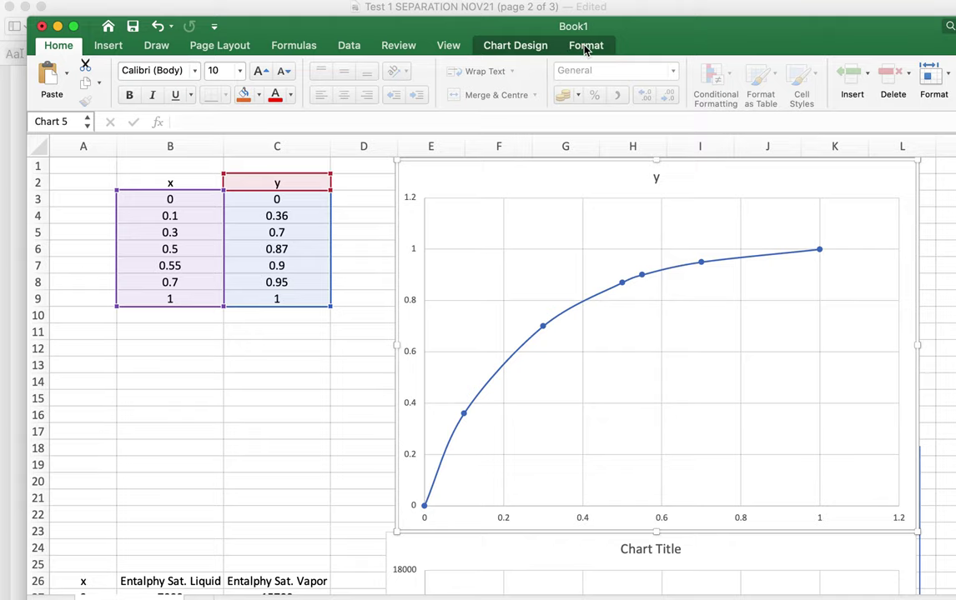
pyautogui.click(586, 47)
pyautogui.click(511, 45)
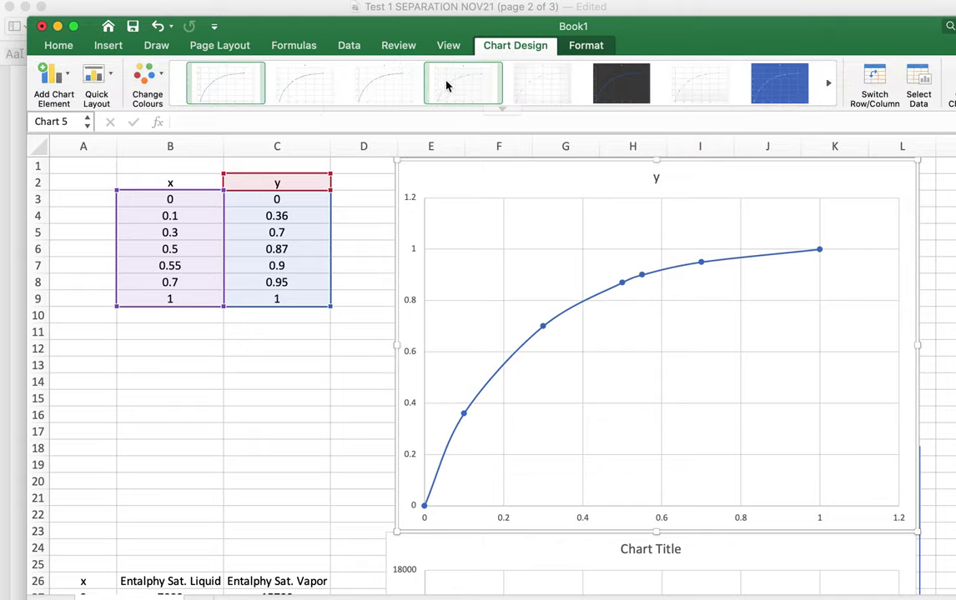
pyautogui.click(511, 113)
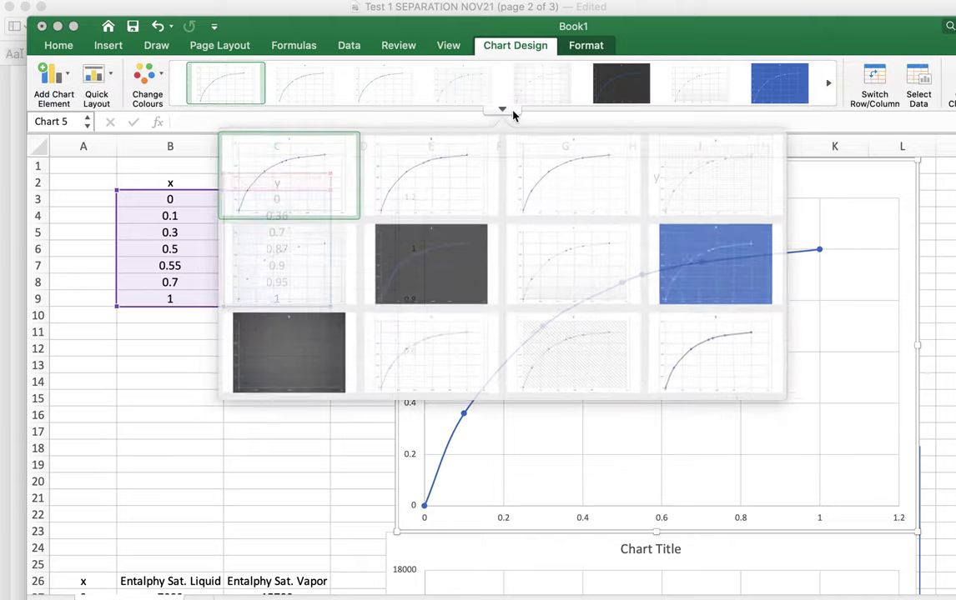
pyautogui.click(686, 176)
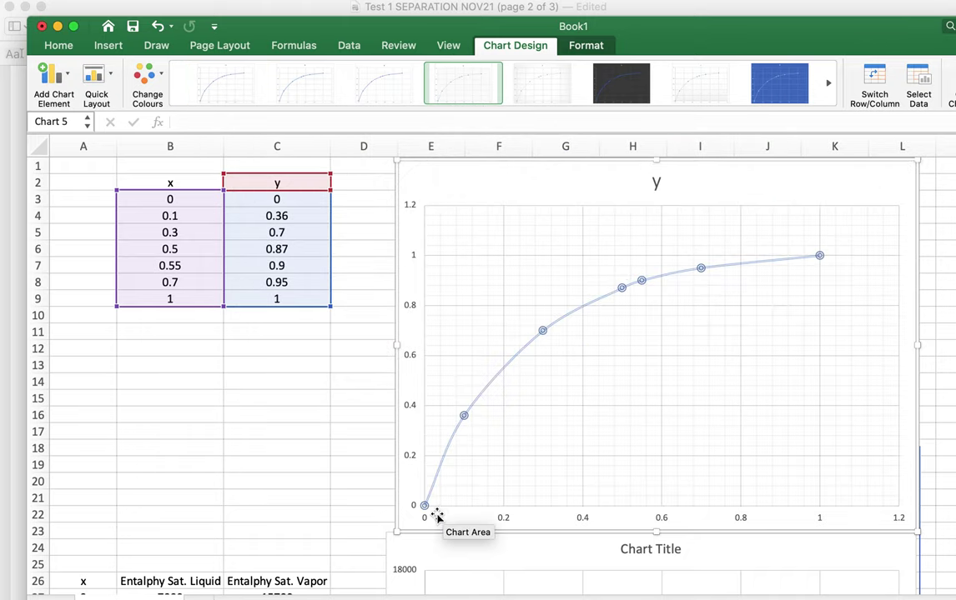
# - Apply the same fourth chart style with minor gridlines to the enthalpy chart
pyautogui.scroll(-5, 542, 459)
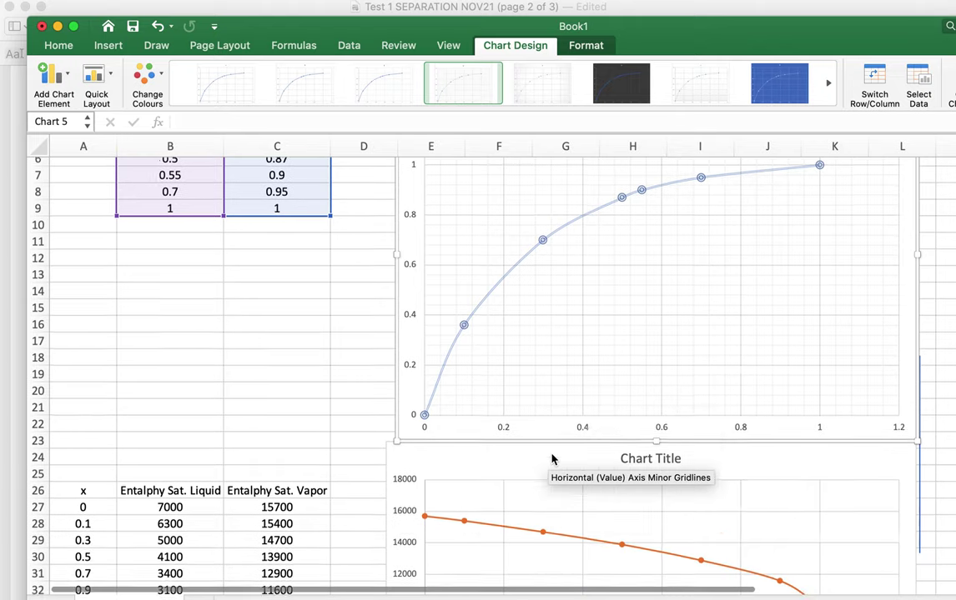
pyautogui.click(548, 332)
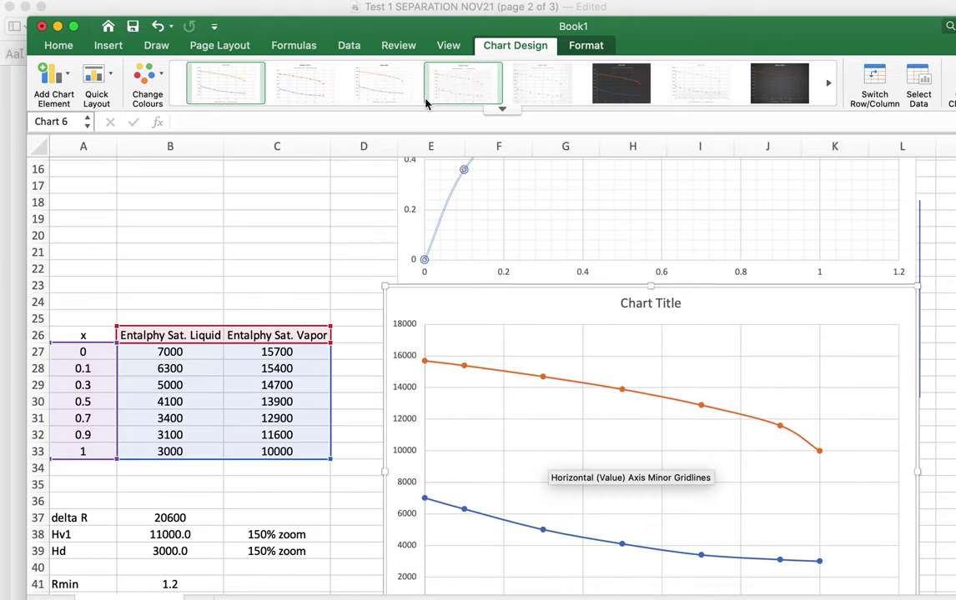
pyautogui.click(502, 109)
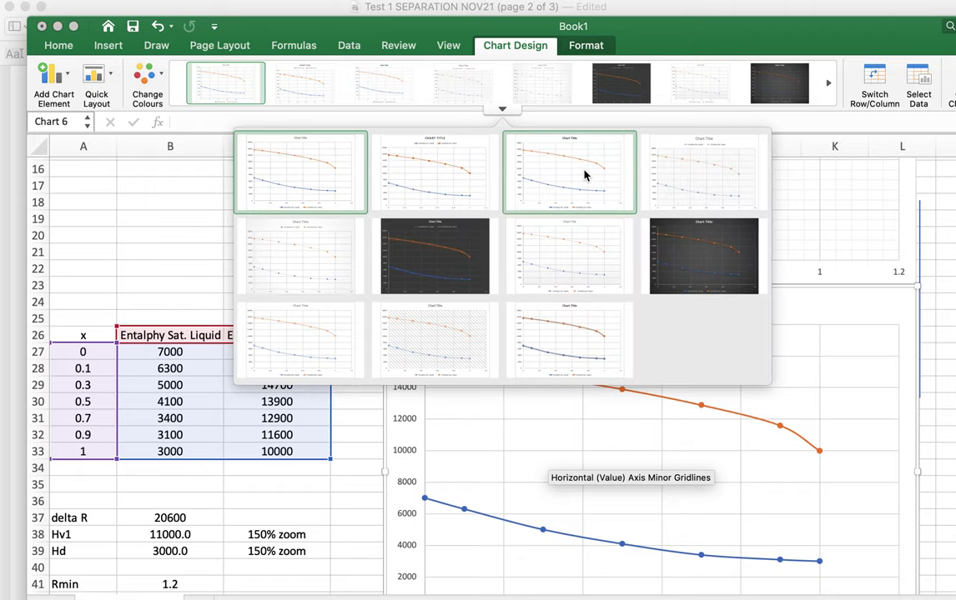
pyautogui.click(701, 181)
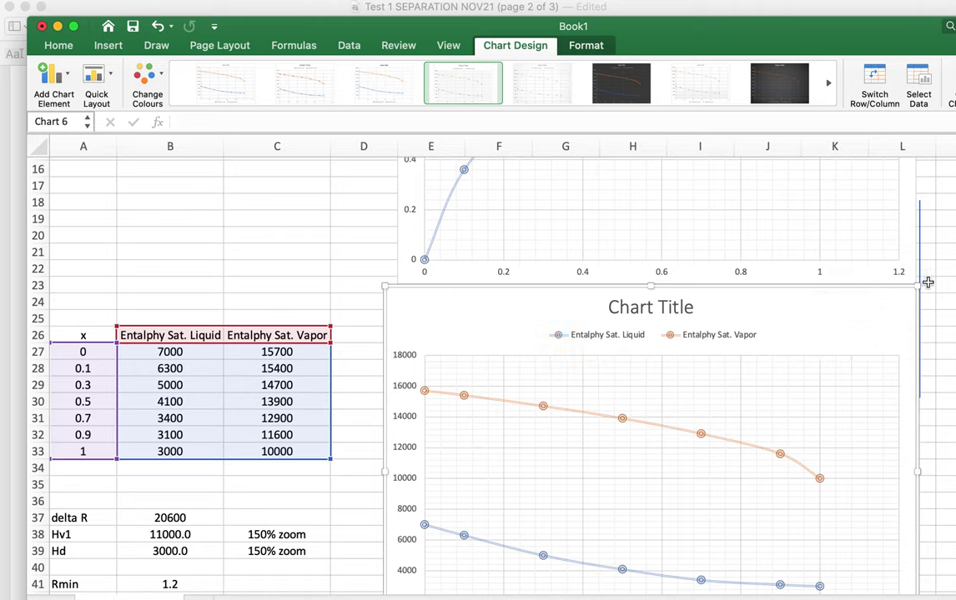
# - Move the remaining vertical line back inside the right edge of the two charts
pyautogui.click(920, 253)
pyautogui.moveTo(919, 253)
pyautogui.mouseDown()
pyautogui.moveTo(835, 259)
pyautogui.moveTo(908, 267)
pyautogui.mouseUp()
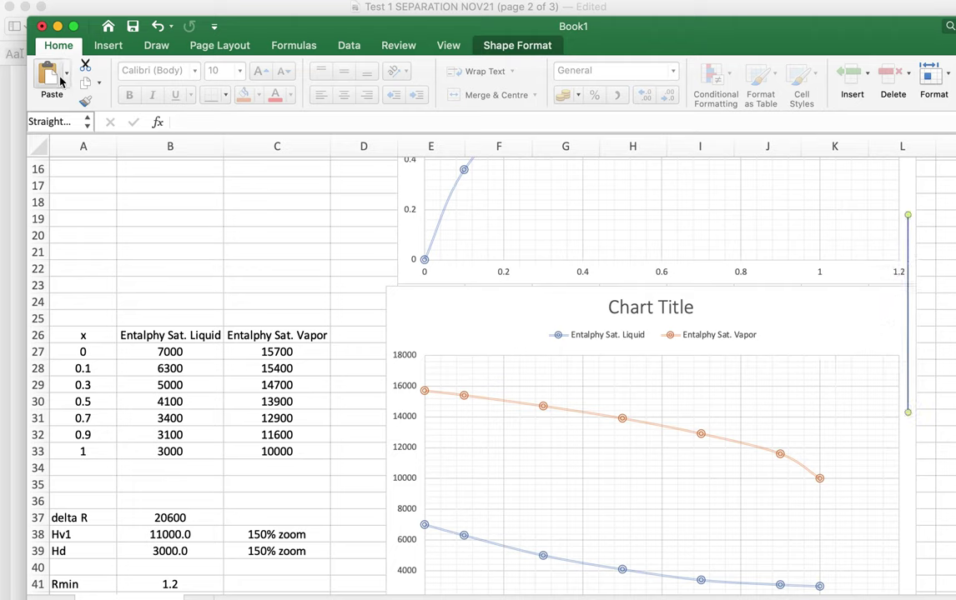
# - Switch to the Ponchon Savarit Test 1 workbook and examine how the operating line joins D', xf and B' across the charts
pyautogui.click(109, 9)
pyautogui.scroll(1, 428, 282)
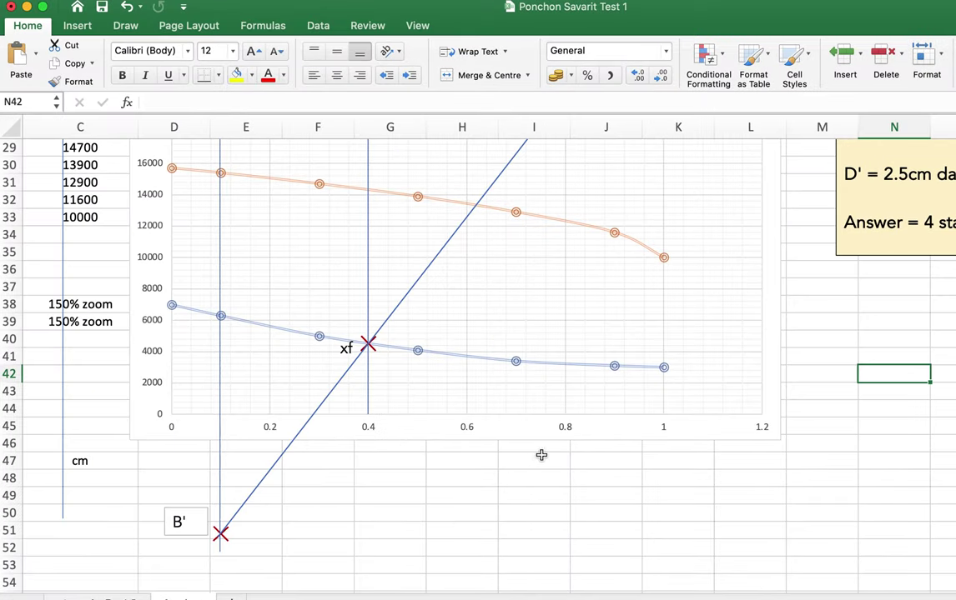
pyautogui.scroll(5, 539, 457)
pyautogui.scroll(-4, 541, 459)
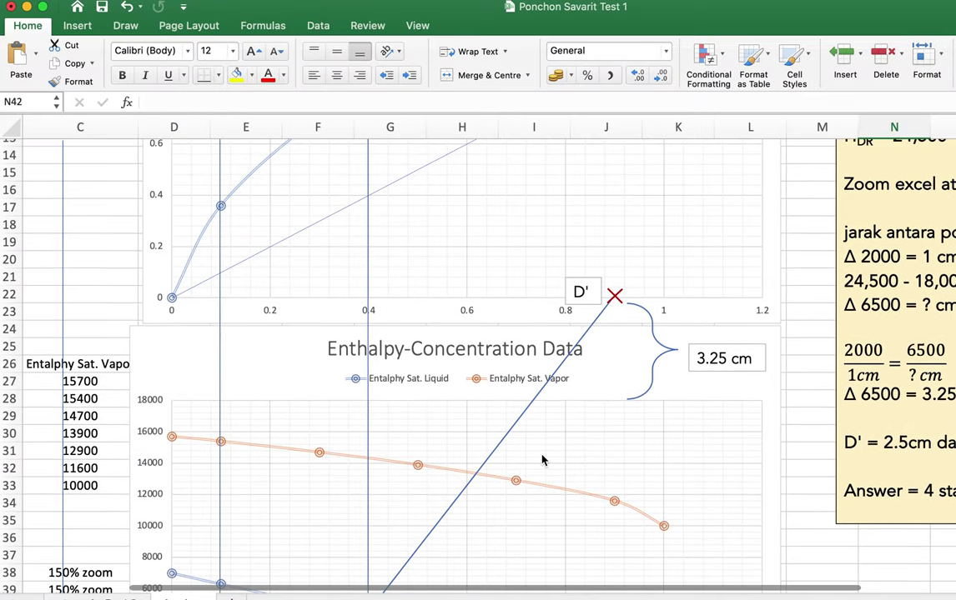
pyautogui.scroll(6, 542, 460)
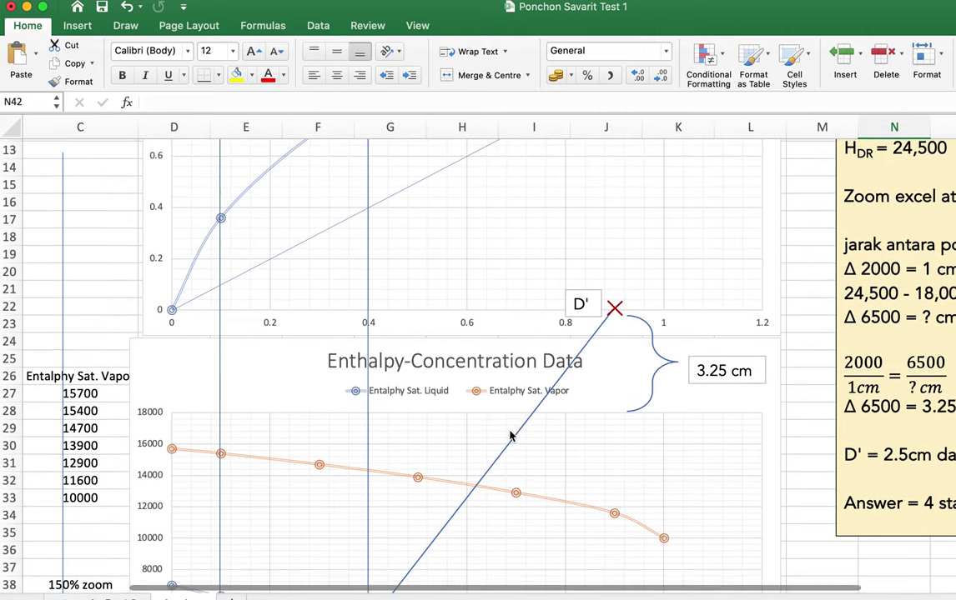
pyautogui.scroll(3, 512, 373)
pyautogui.scroll(-5, 452, 382)
pyautogui.scroll(-5, 505, 433)
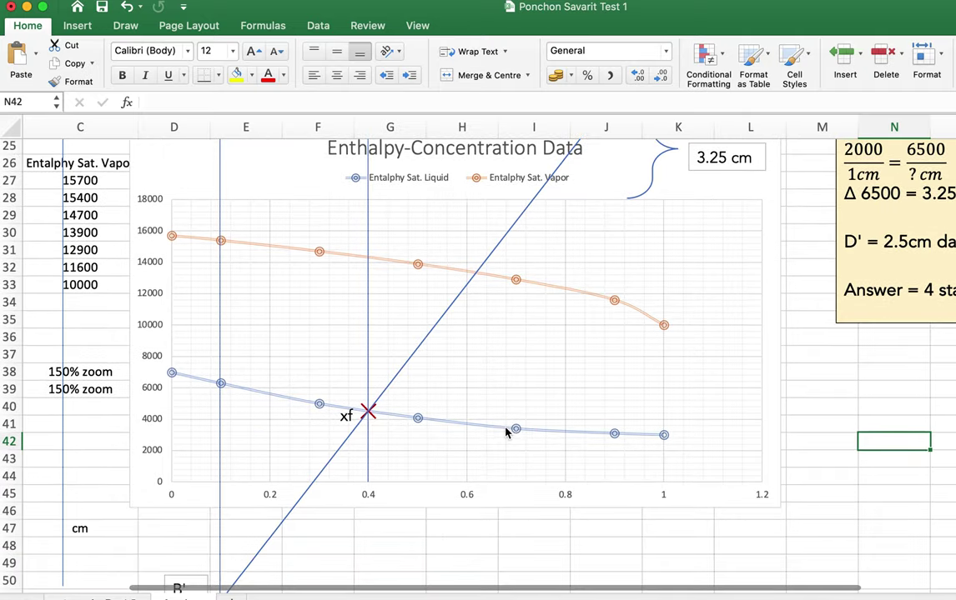
pyautogui.scroll(-6, 484, 417)
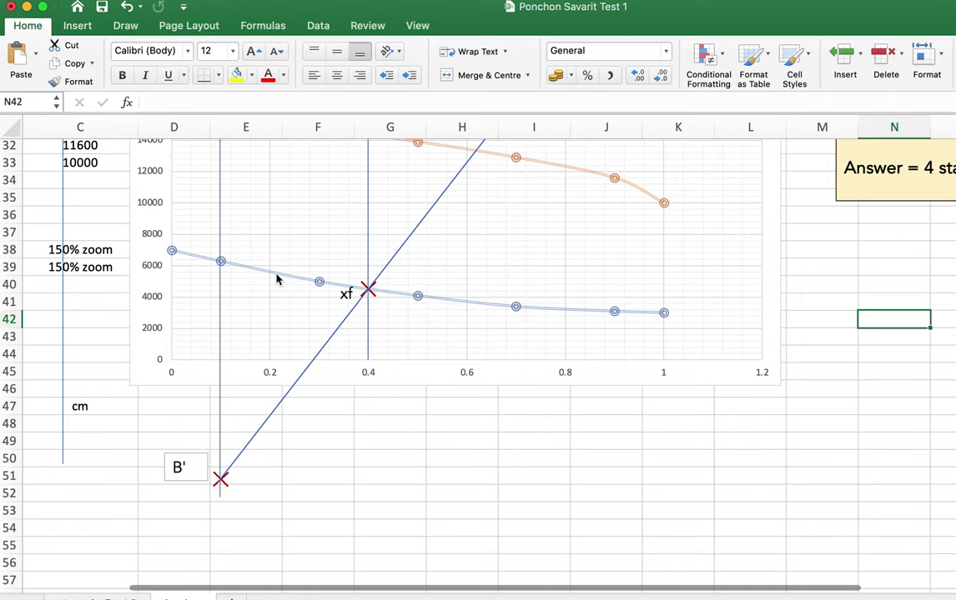
pyautogui.scroll(5, 210, 283)
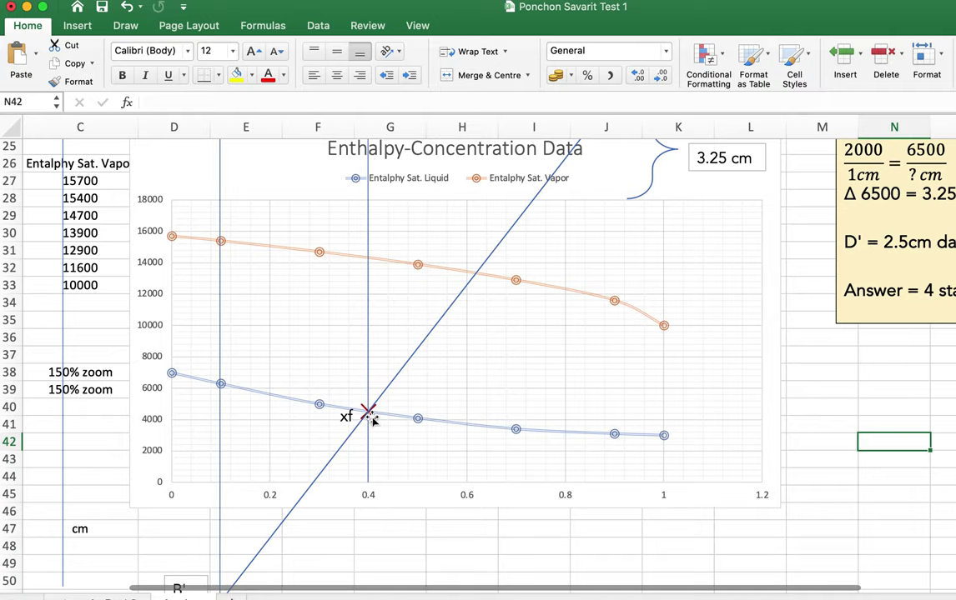
pyautogui.scroll(5, 373, 424)
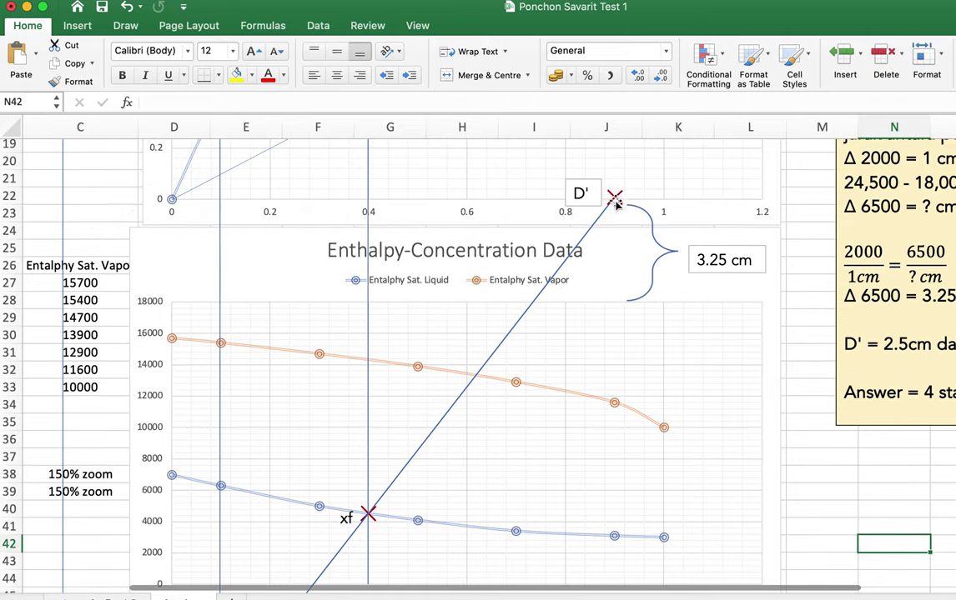
# - Examine the D' point, its 3.25 cm offset above the enthalpy chart and the reflux ratio calculation in the notes box
pyautogui.click(590, 192)
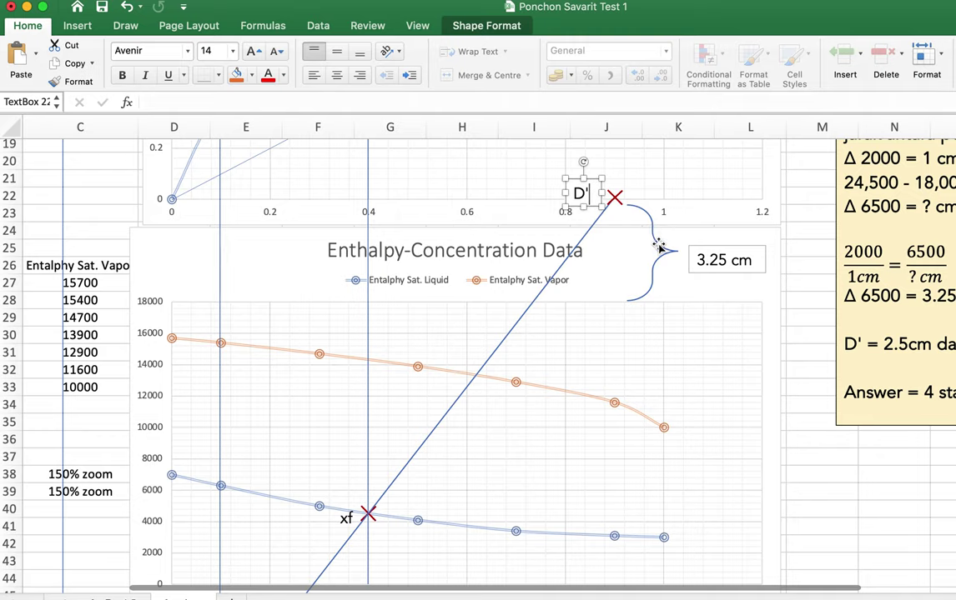
pyautogui.scroll(5, 657, 242)
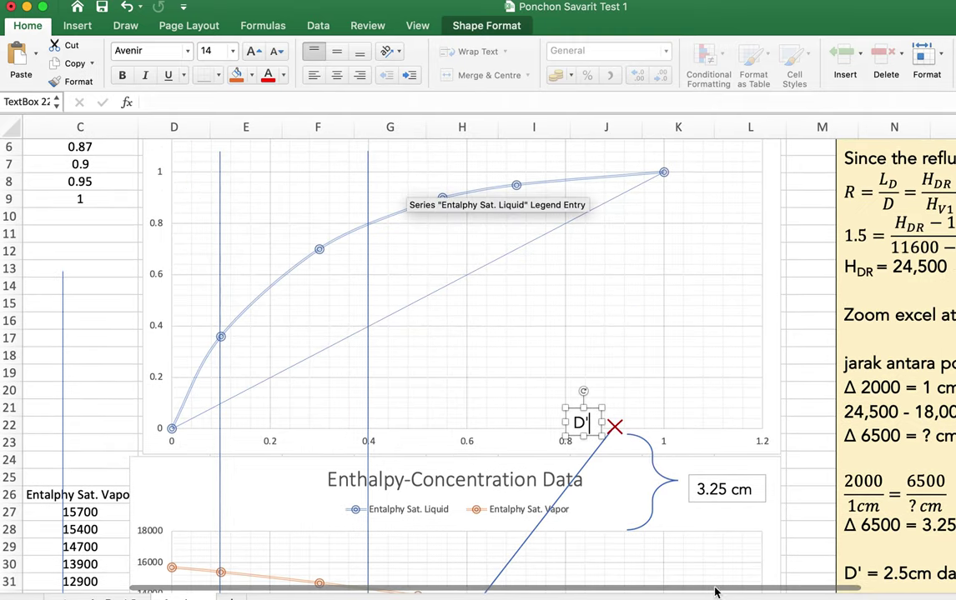
pyautogui.moveTo(716, 594); pyautogui.dragTo(843, 598)
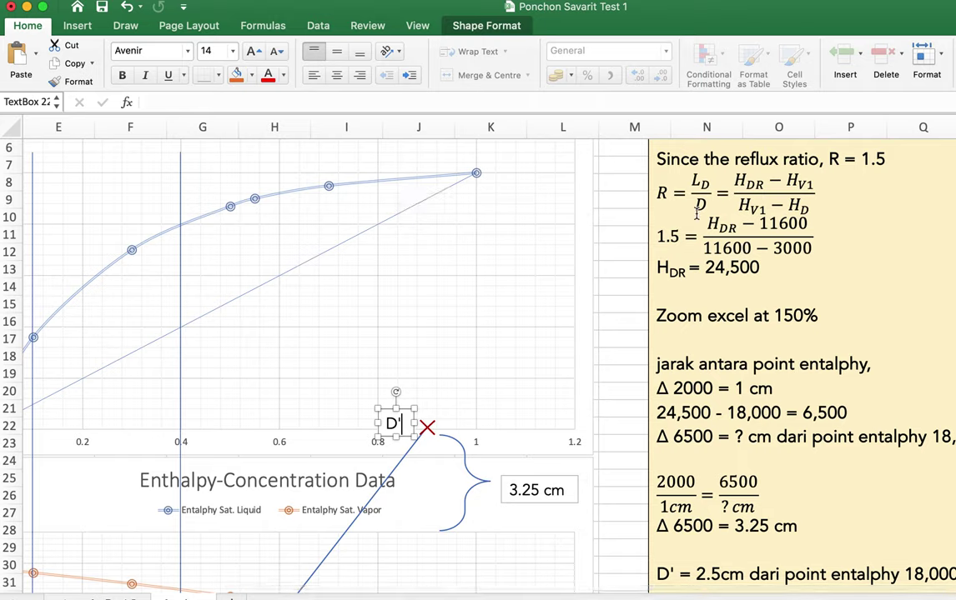
pyautogui.scroll(-5, 698, 219)
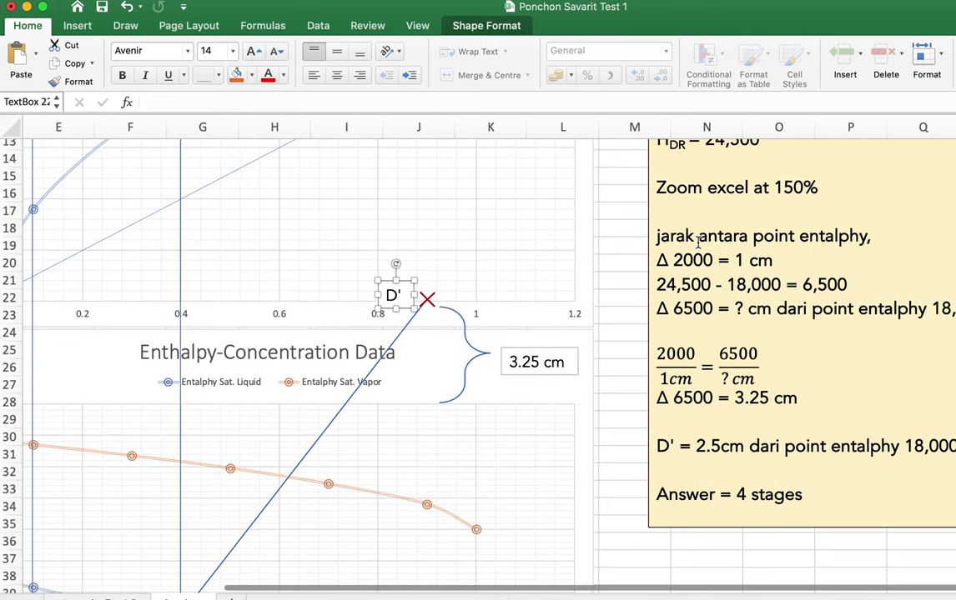
pyautogui.scroll(3, 698, 247)
pyautogui.scroll(3, 698, 247)
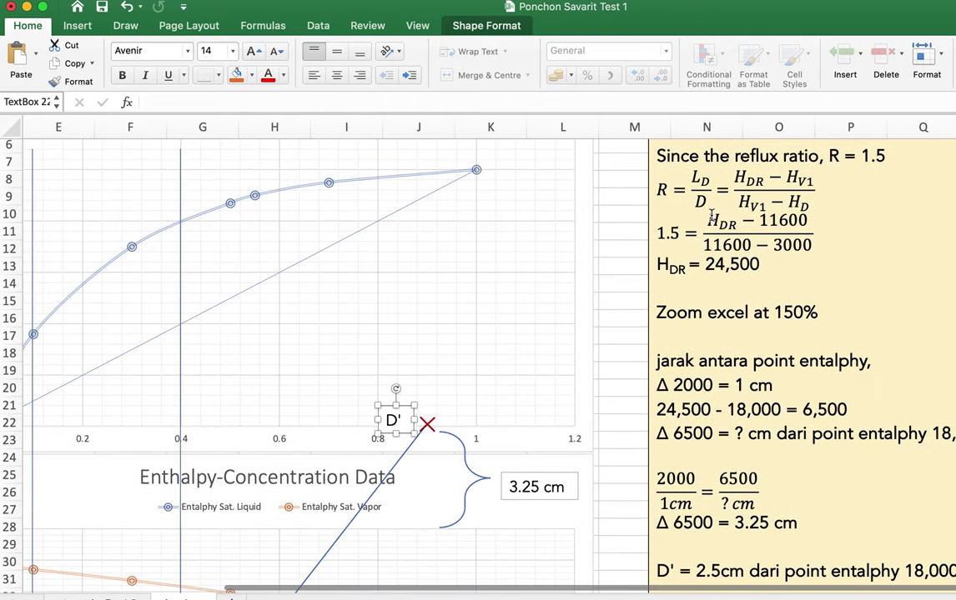
pyautogui.click(762, 220)
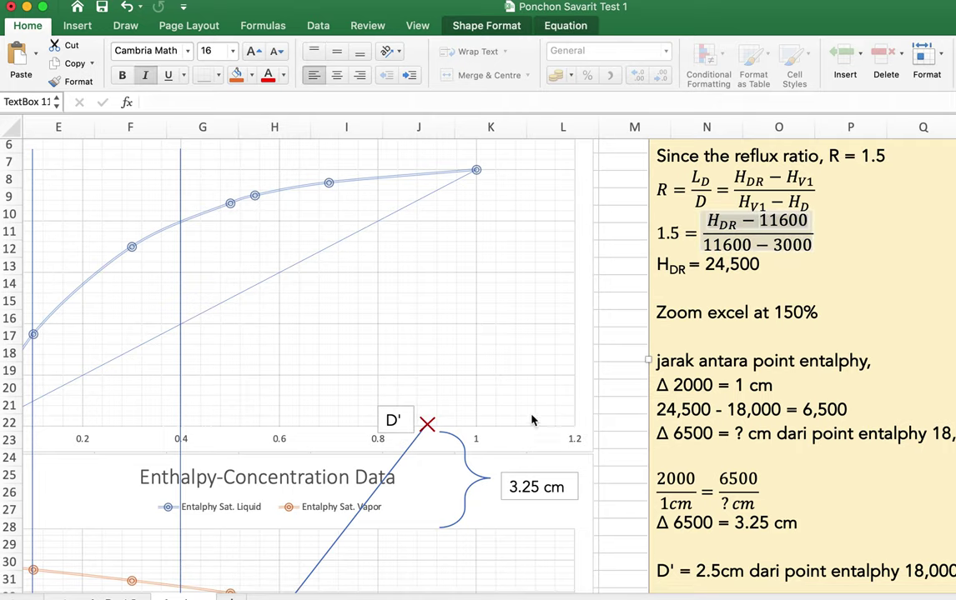
pyautogui.scroll(-9, 532, 453)
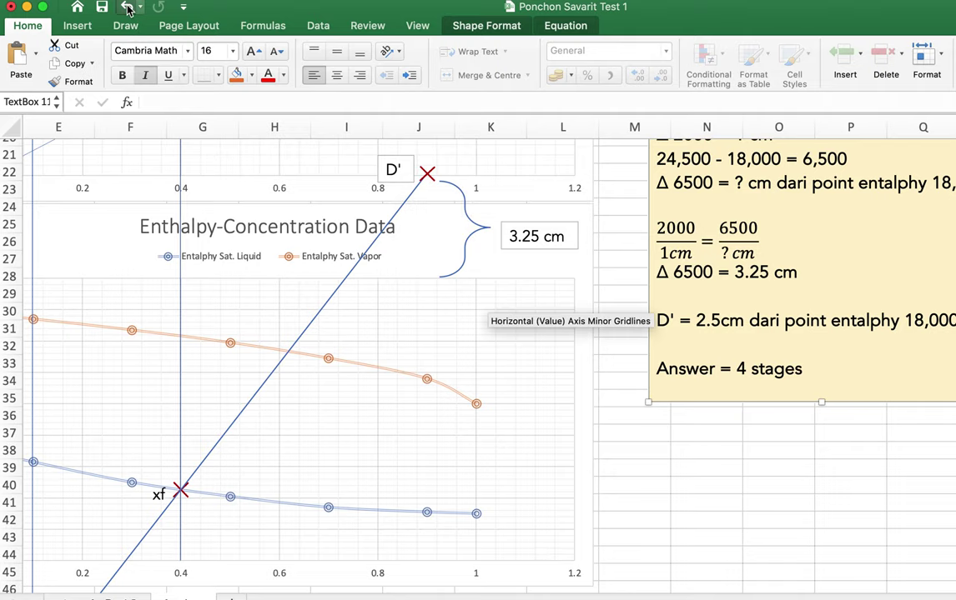
# - Close the Book1 workbook and, in Ponchon Savarit Test 1, undo the removal of the vertical line at x = 0.9
pyautogui.click(127, 7)
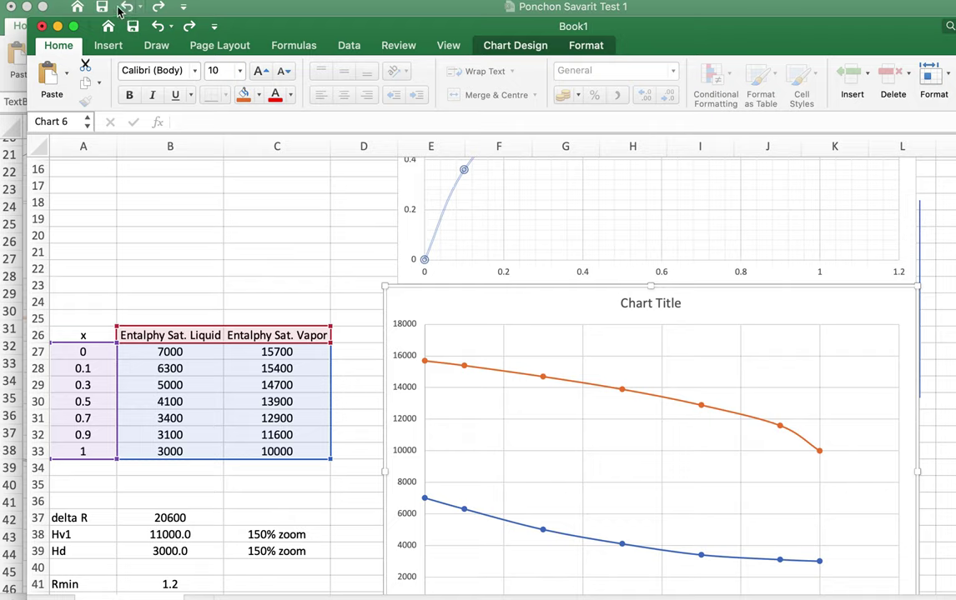
pyautogui.click(42, 26)
pyautogui.click(519, 135)
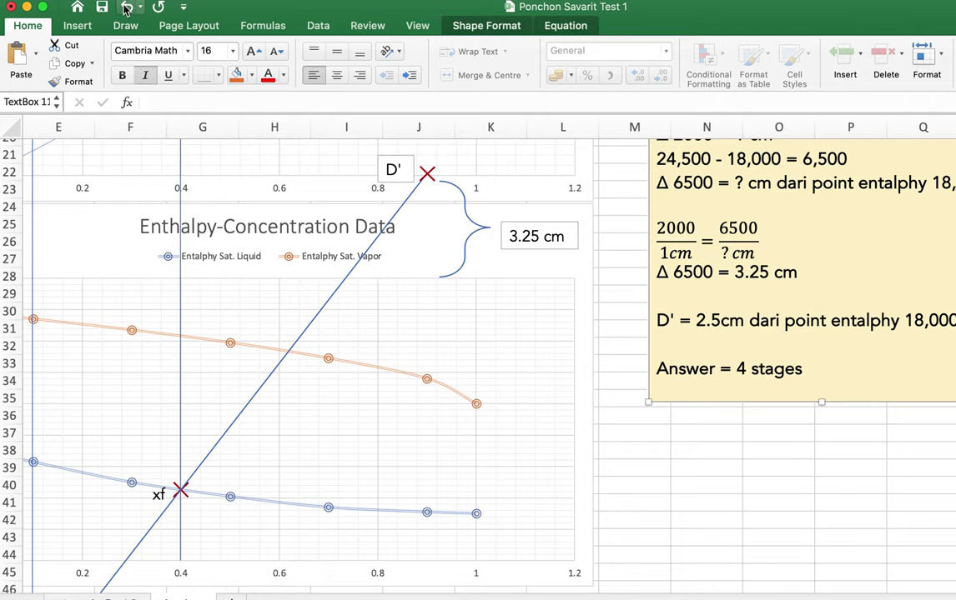
pyautogui.click(125, 7)
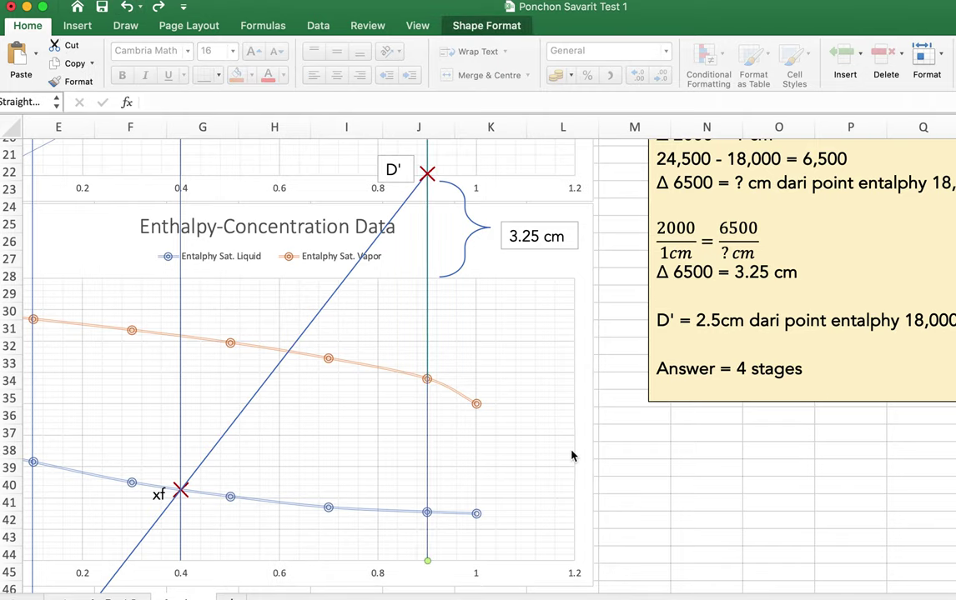
# - Examine how the vertical line at x = 0.9 meets D' and how the operating line runs from D' through xf
pyautogui.scroll(-1, 570, 455)
pyautogui.scroll(3, 584, 442)
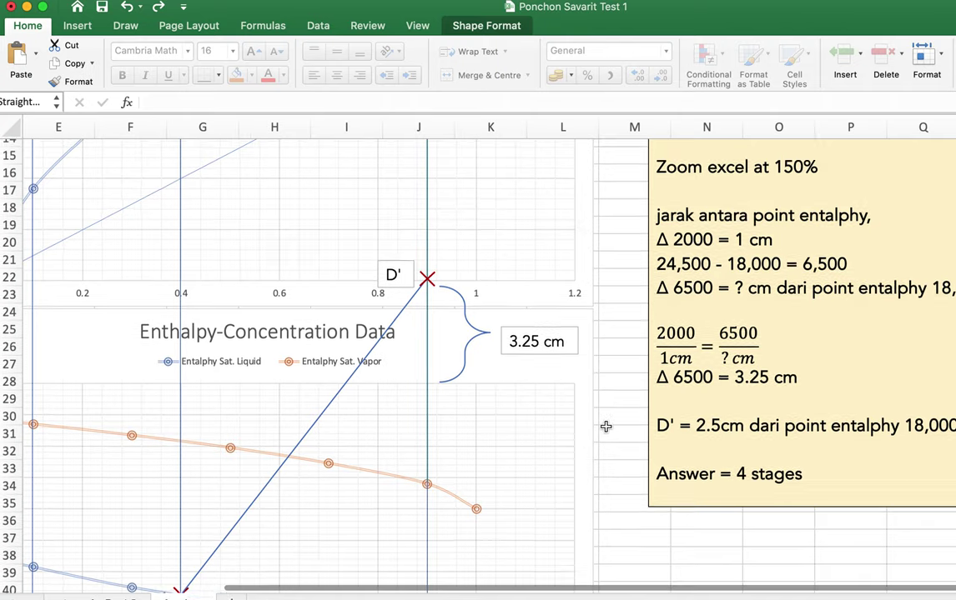
pyautogui.scroll(2, 596, 429)
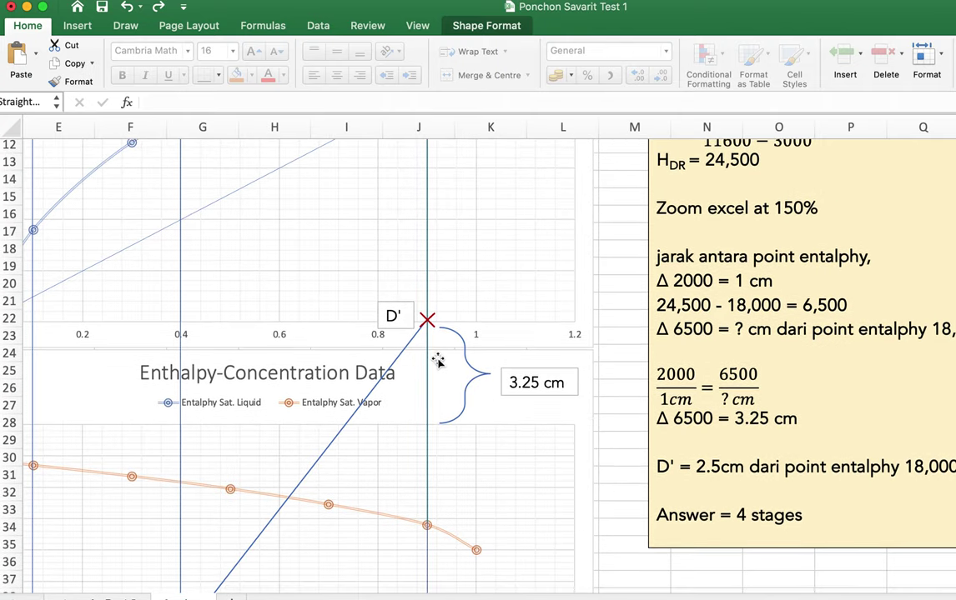
pyautogui.scroll(-5, 437, 359)
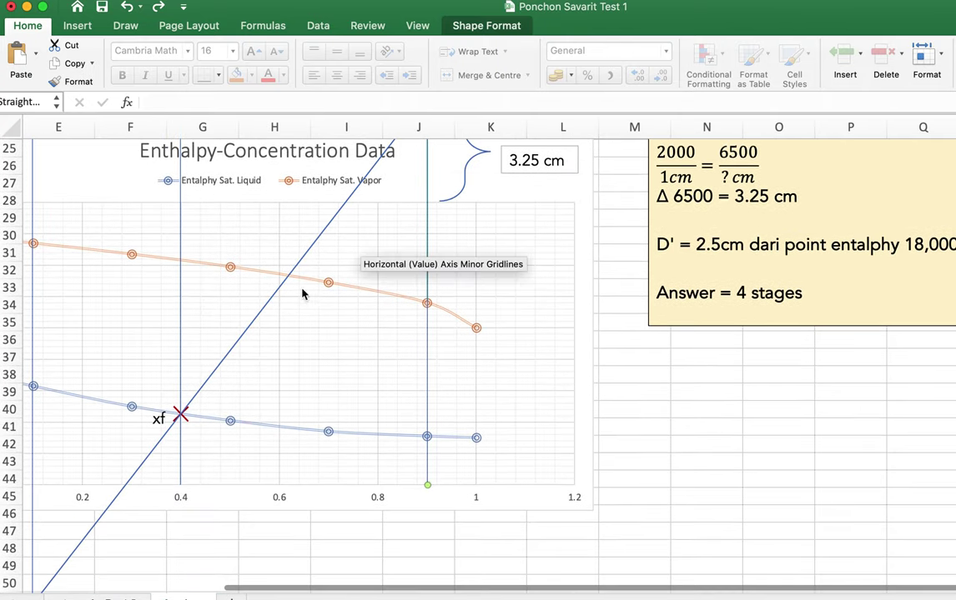
pyautogui.moveTo(389, 594); pyautogui.dragTo(346, 594)
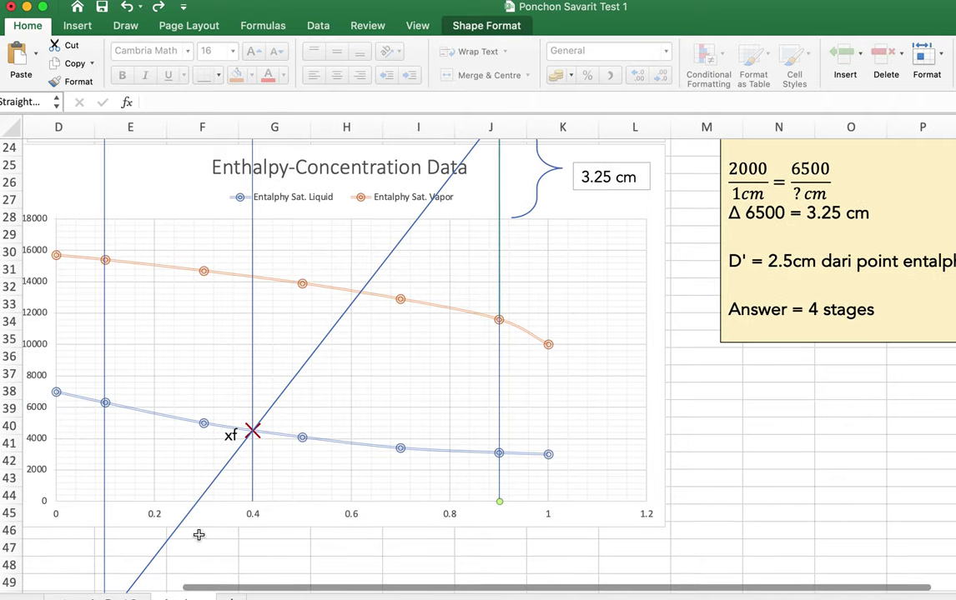
pyautogui.scroll(1, 101, 505)
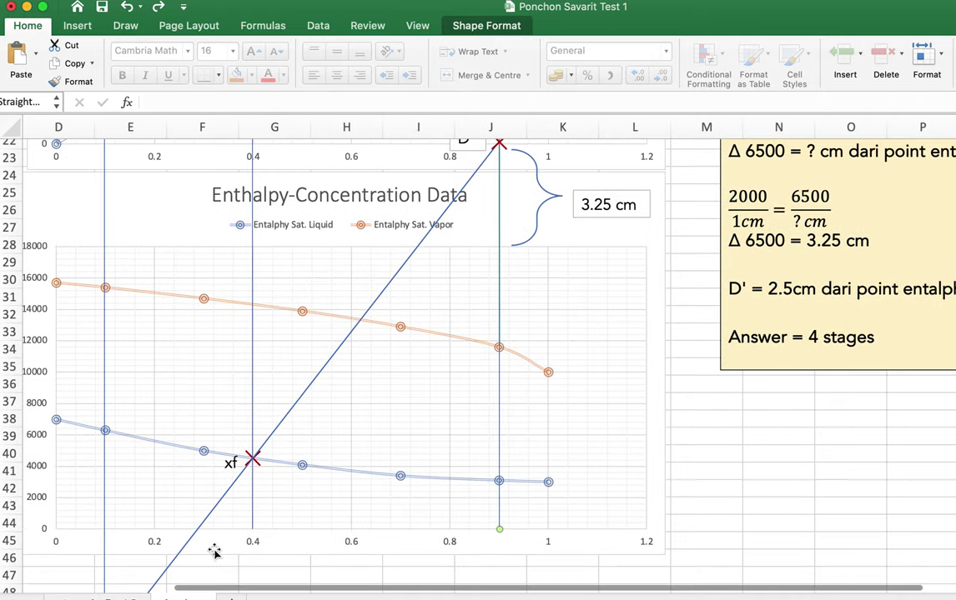
# - Switch to the exam question PDF, underline the 10 mol percent bottoms composition in Q2, and return to the workbook's B' point
pyautogui.press('super+Tab')
pyautogui.scroll(3, 512, 341)
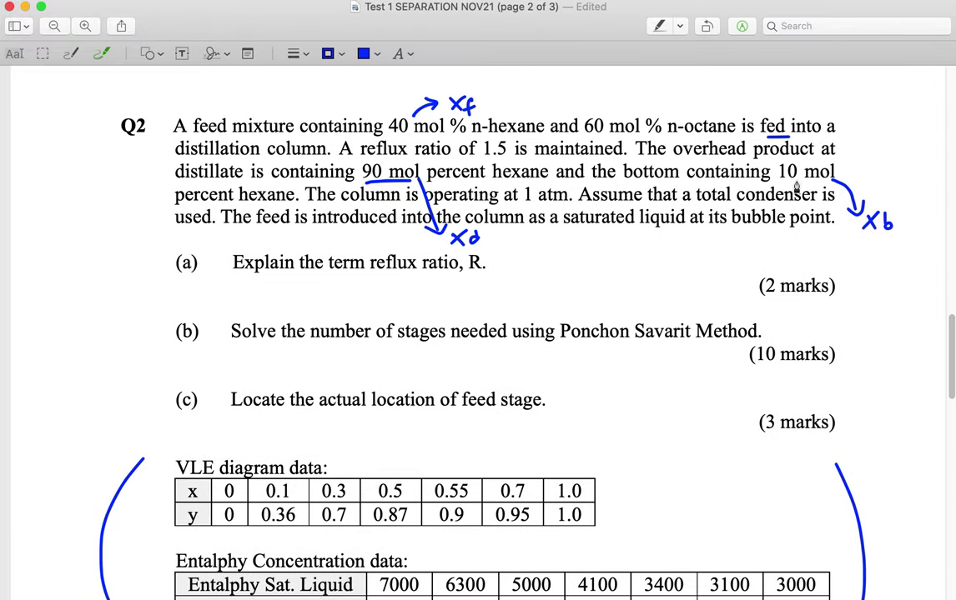
pyautogui.moveTo(785, 181); pyautogui.dragTo(799, 180)
pyautogui.click(406, 131)
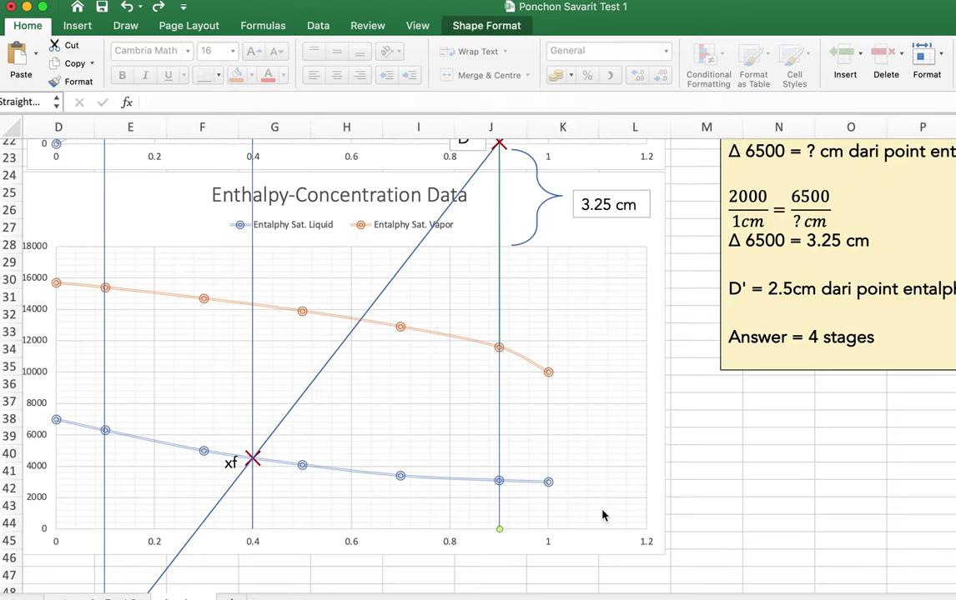
pyautogui.scroll(-3, 604, 512)
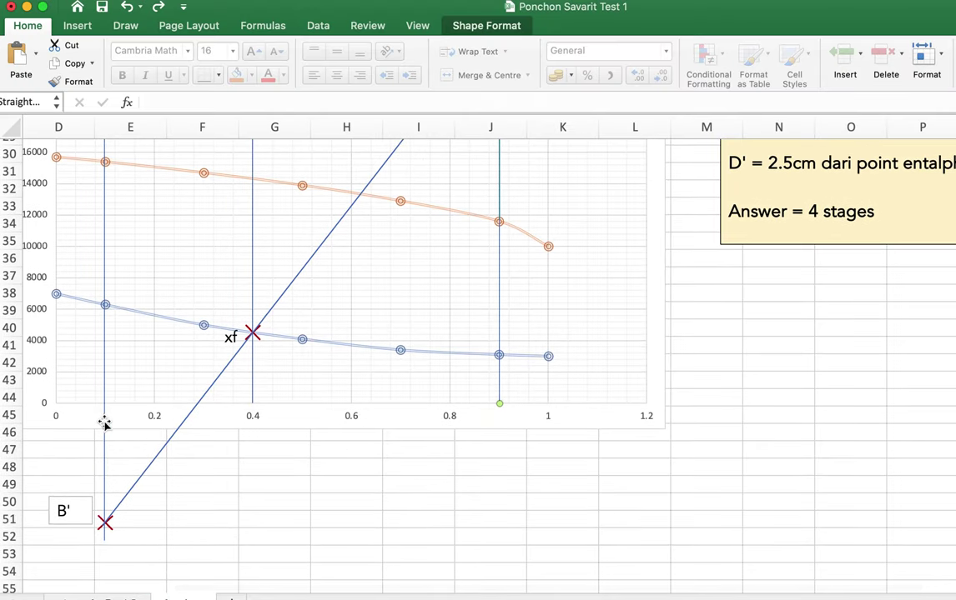